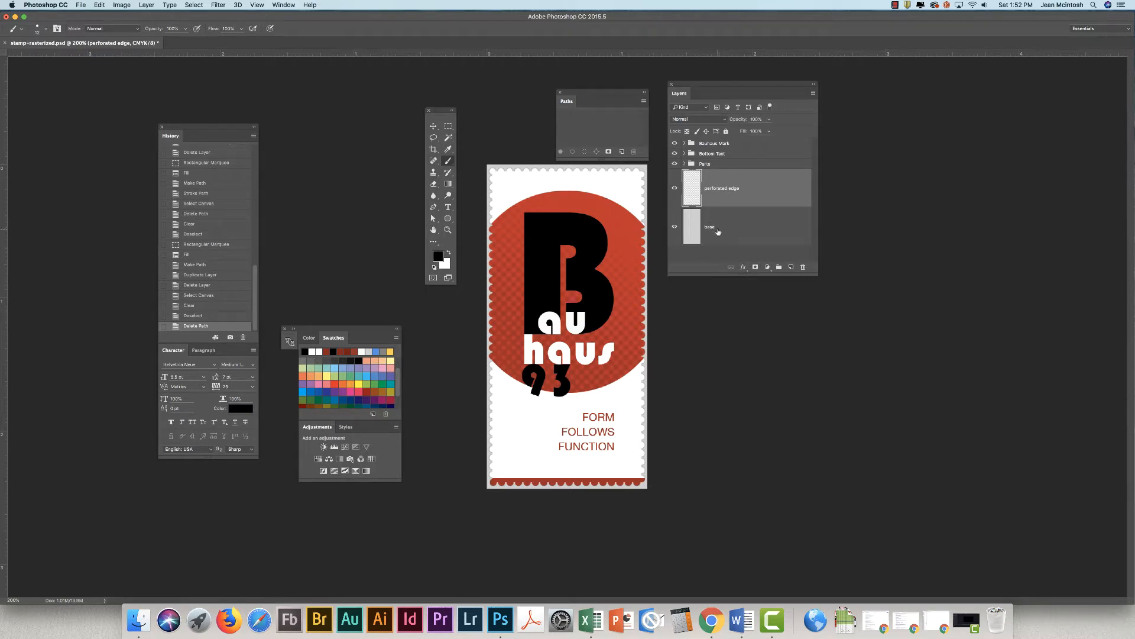
Hide the three layer groups above the perforated edge layer, and make the perforated edge layer active
left_click(718, 232)
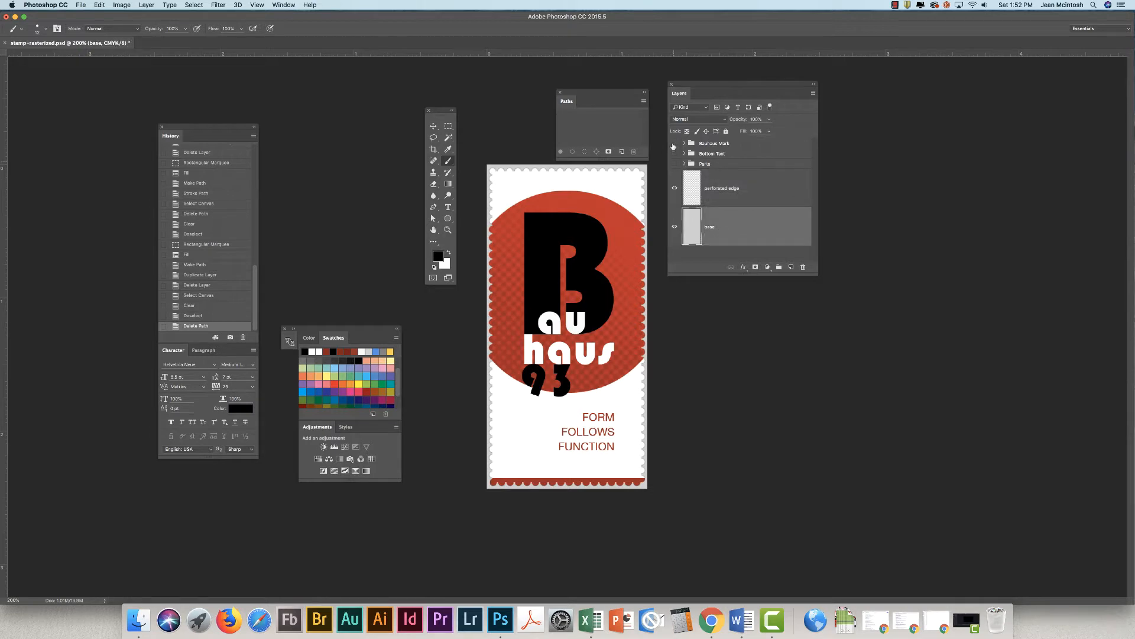
left_click(673, 145)
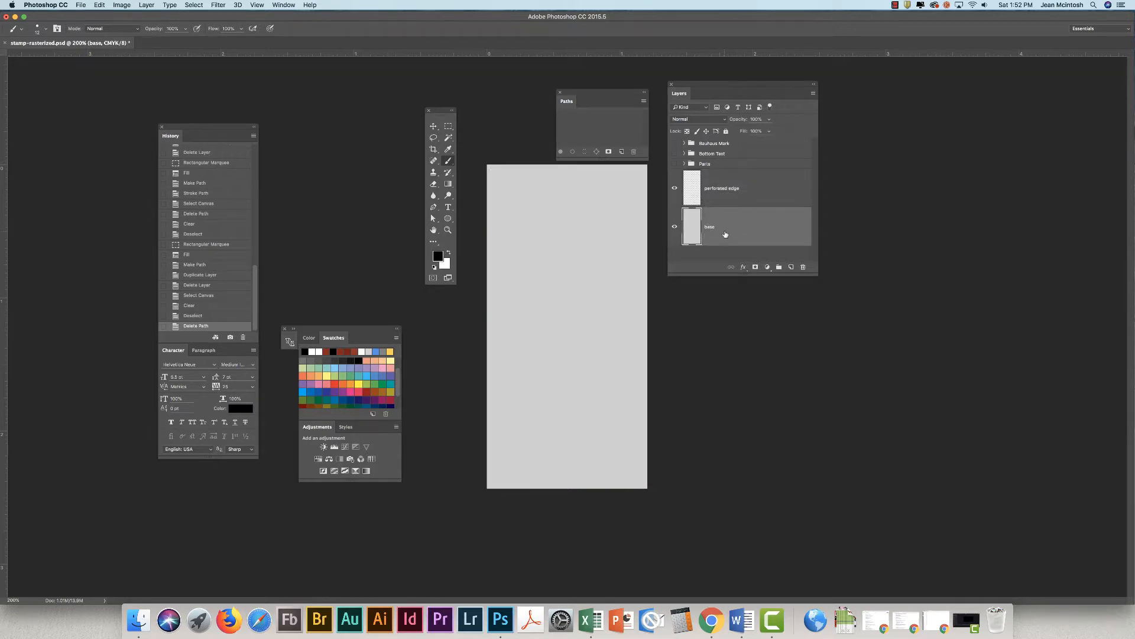
left_click(736, 188)
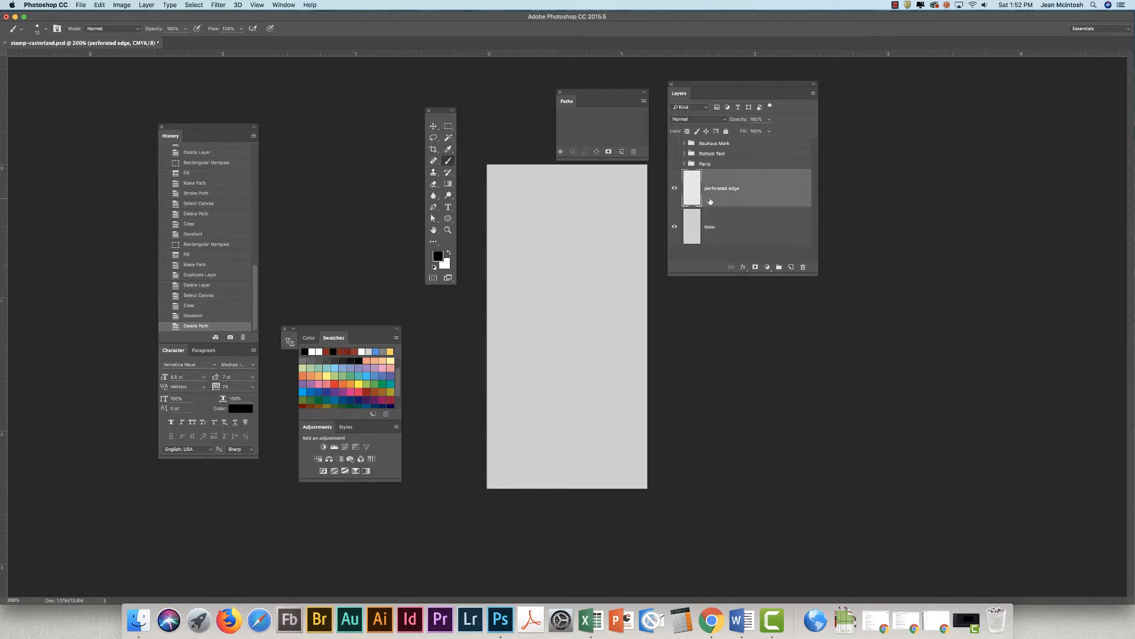
Set both the foreground and background colours to white
left_click(438, 256)
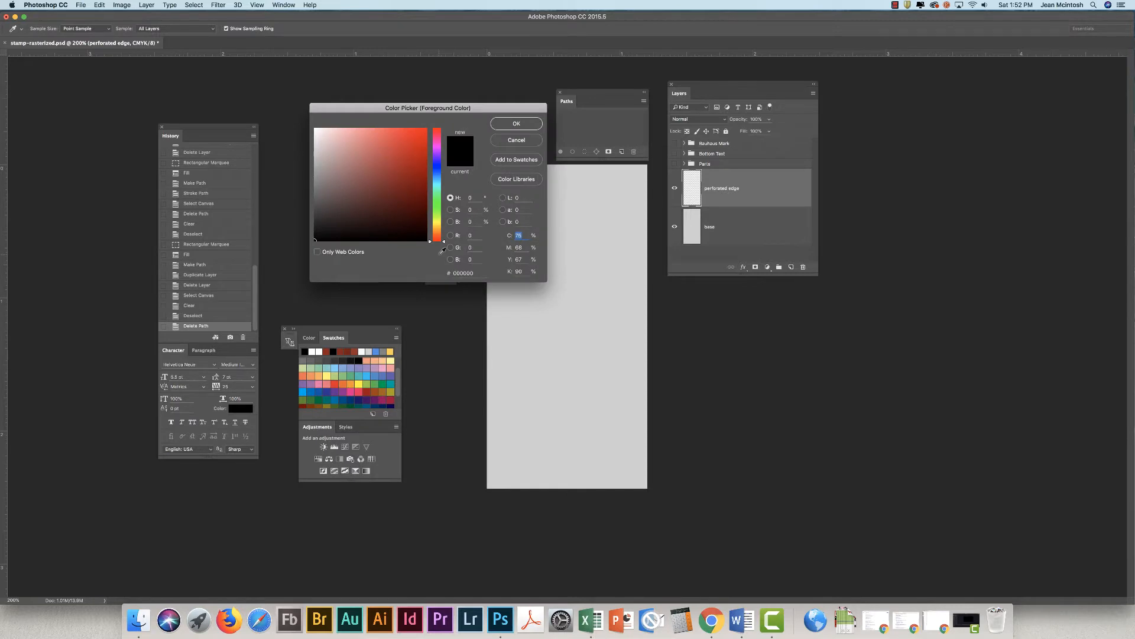
left_click(314, 352)
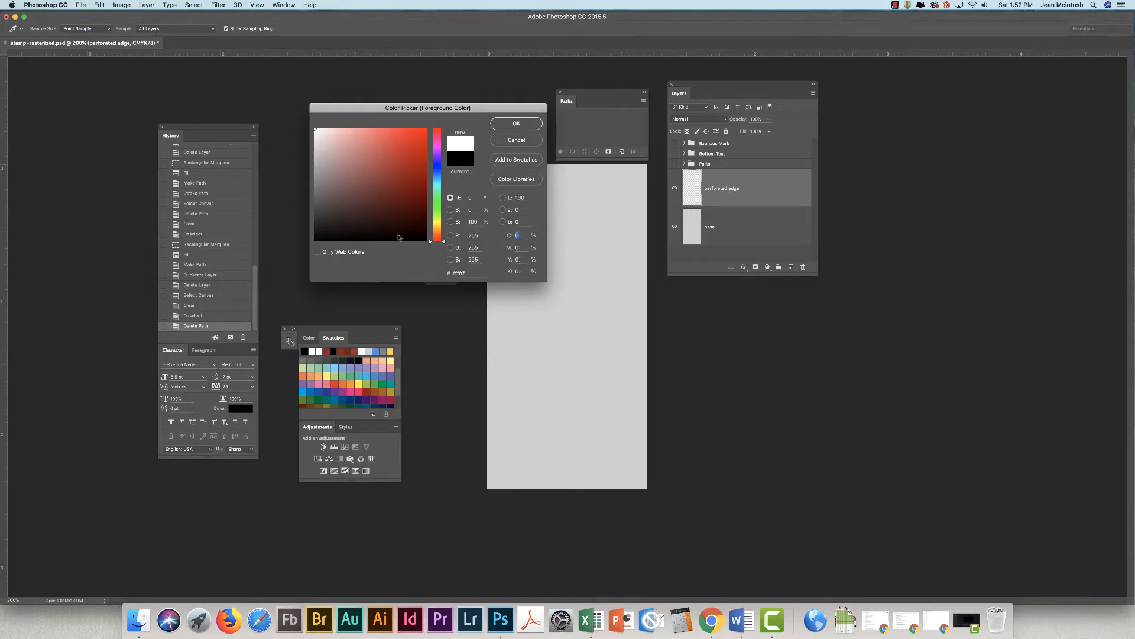
left_click(519, 122)
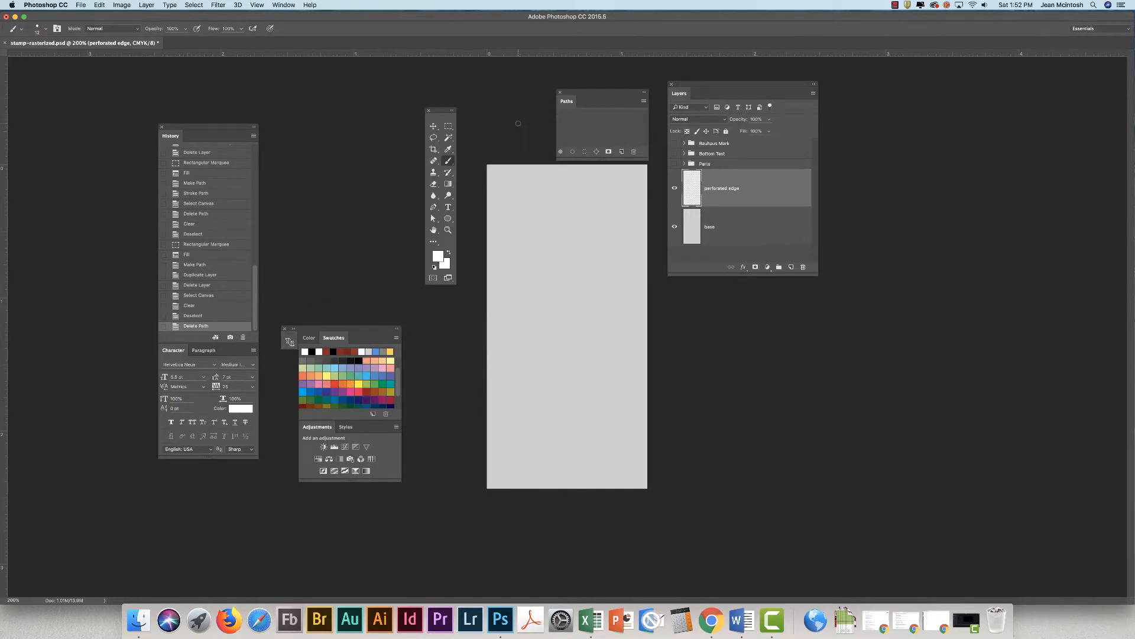
left_click(445, 264)
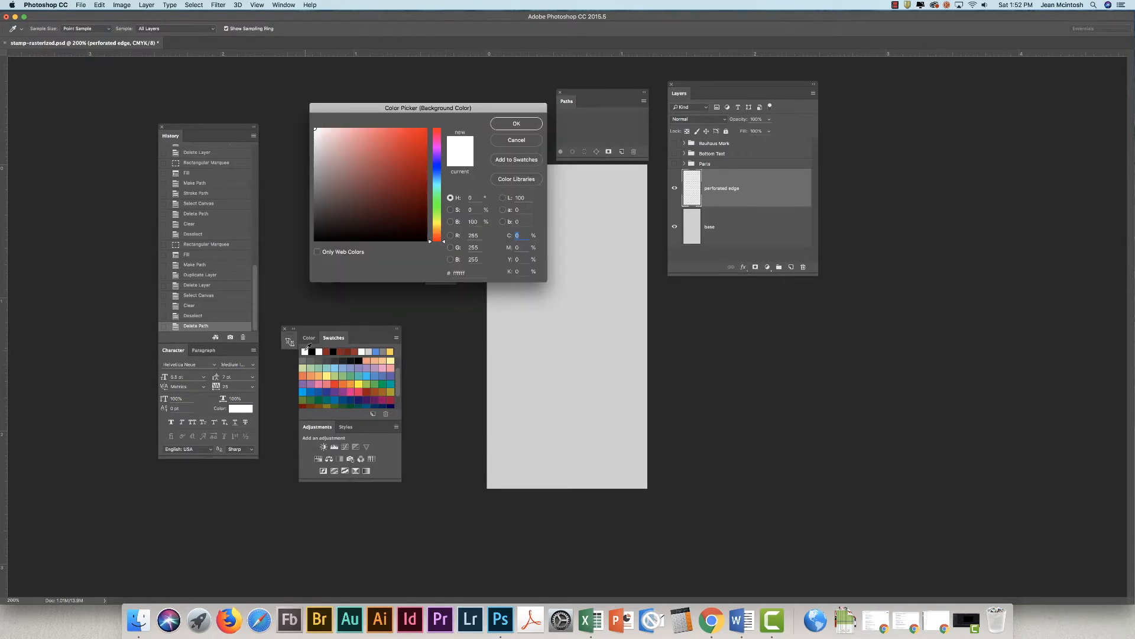
left_click(516, 123)
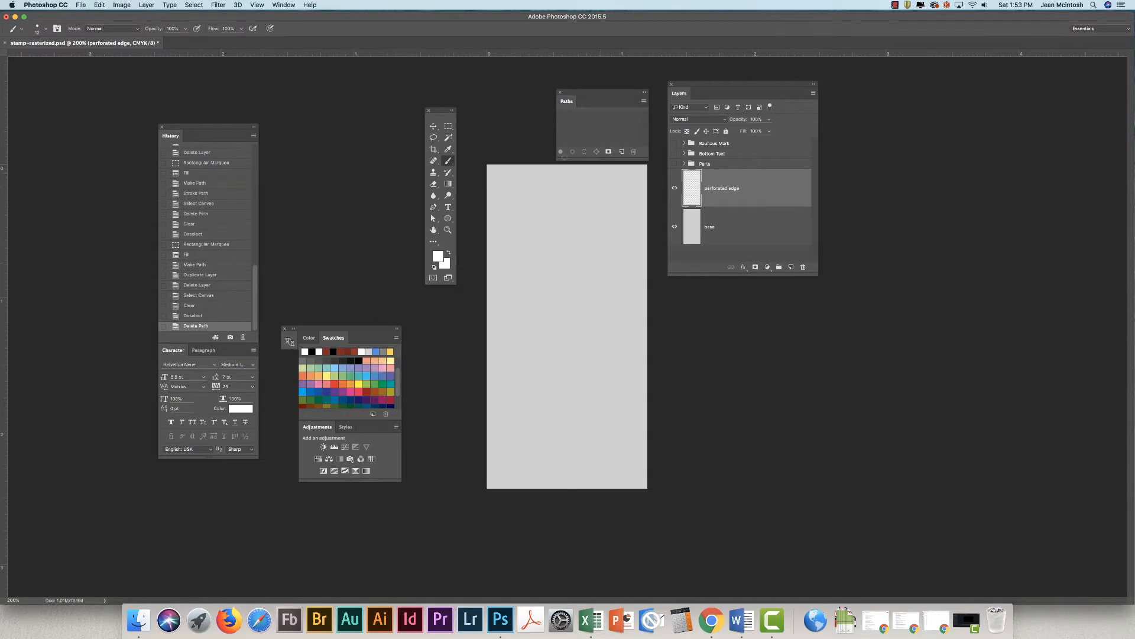
Select a rectangle just inside the canvas edges on the perforated edge layer and fill it with white
key("m")
left_click_drag(493, 172, 641, 482)
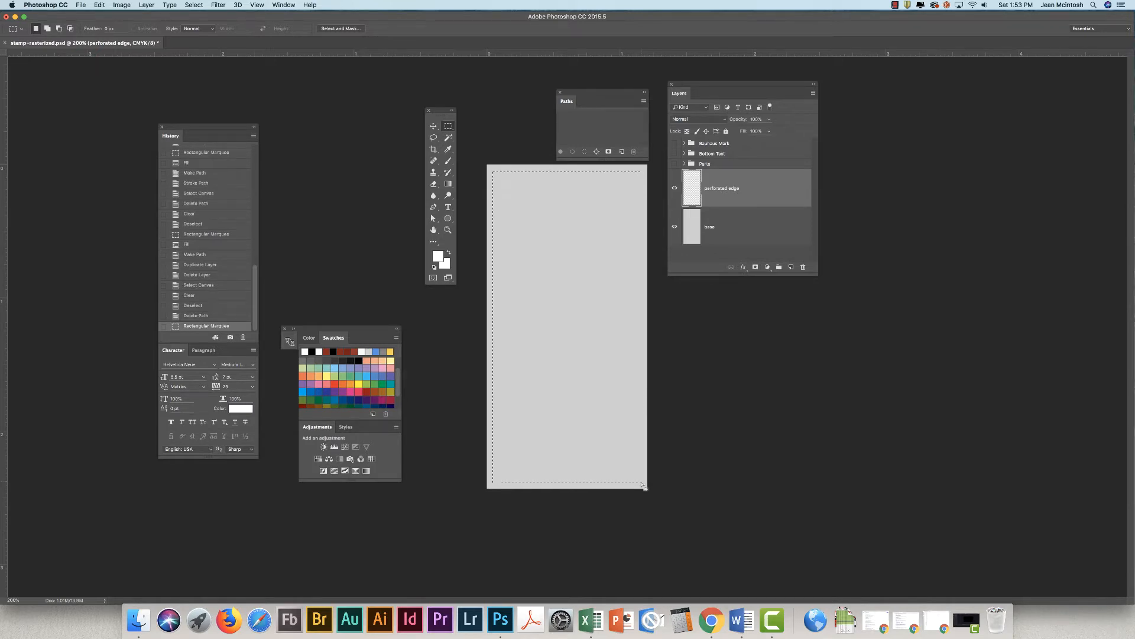
key("alt+BackSpace")
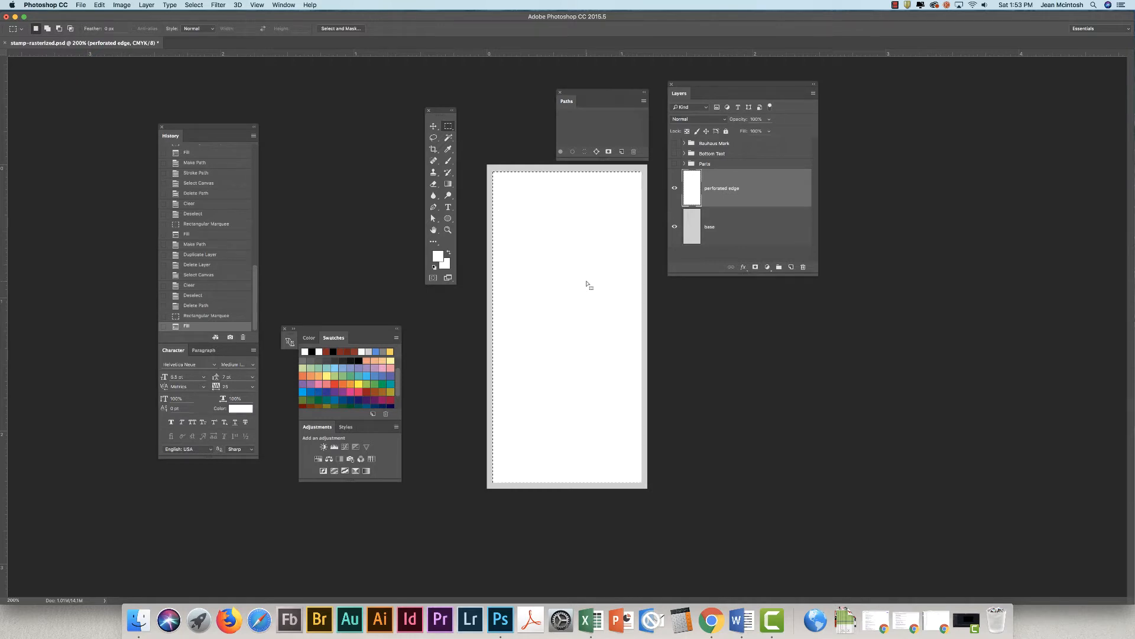
Set up the hard round Brush tip with a size of 22 px and 140% spacing
key("F5")
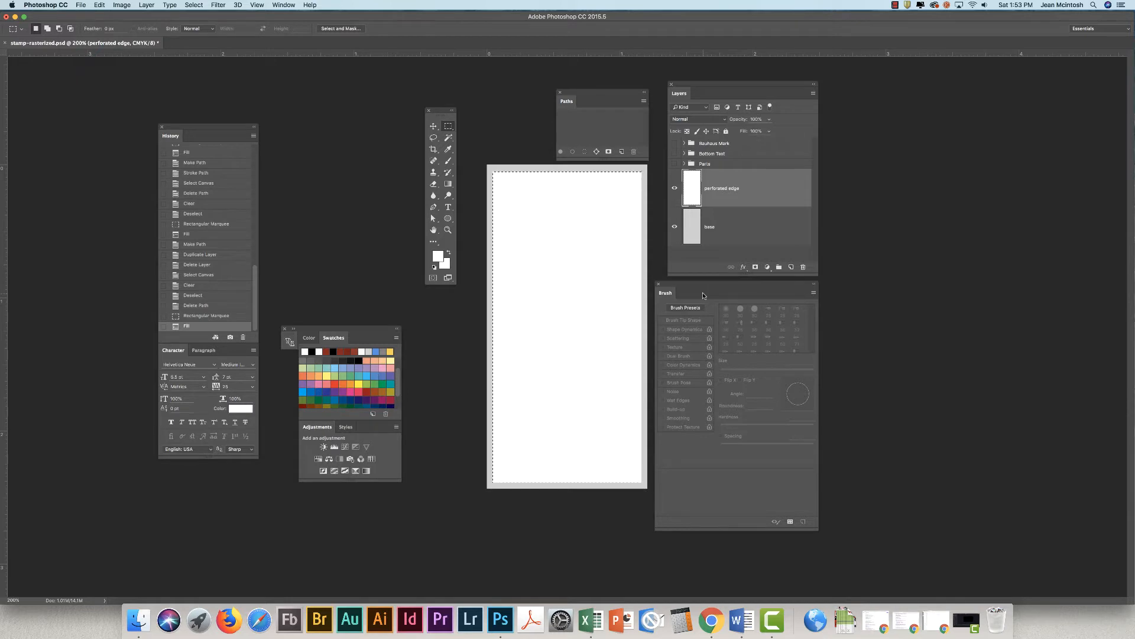
key("b")
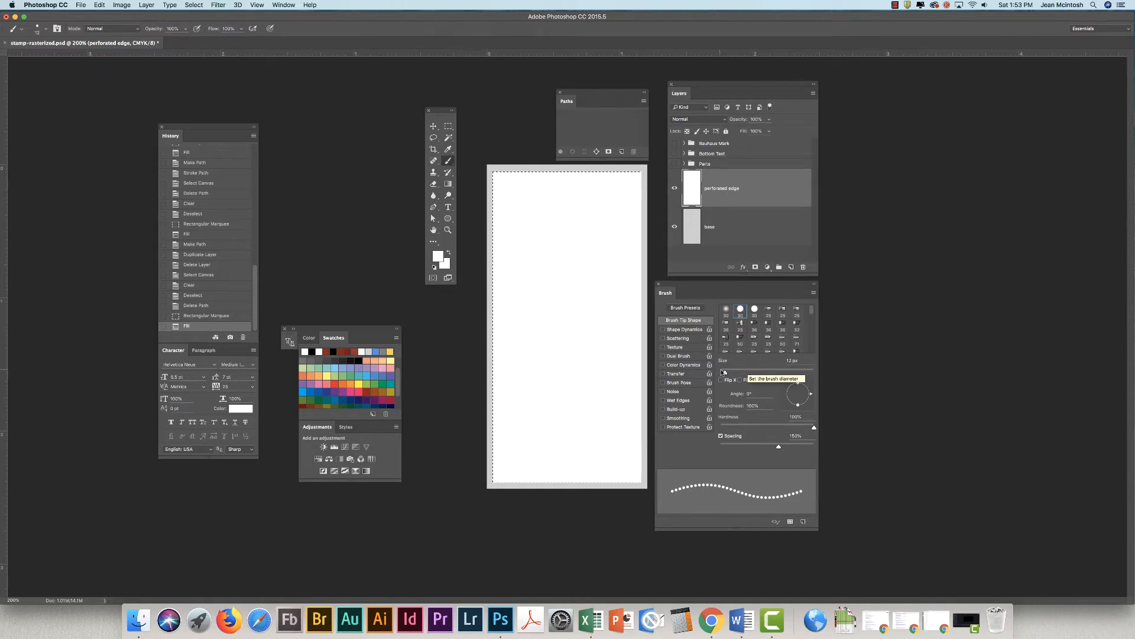
mouse_move(725, 371)
left_mouse_down()
mouse_move(745, 373)
mouse_move(729, 371)
left_mouse_up()
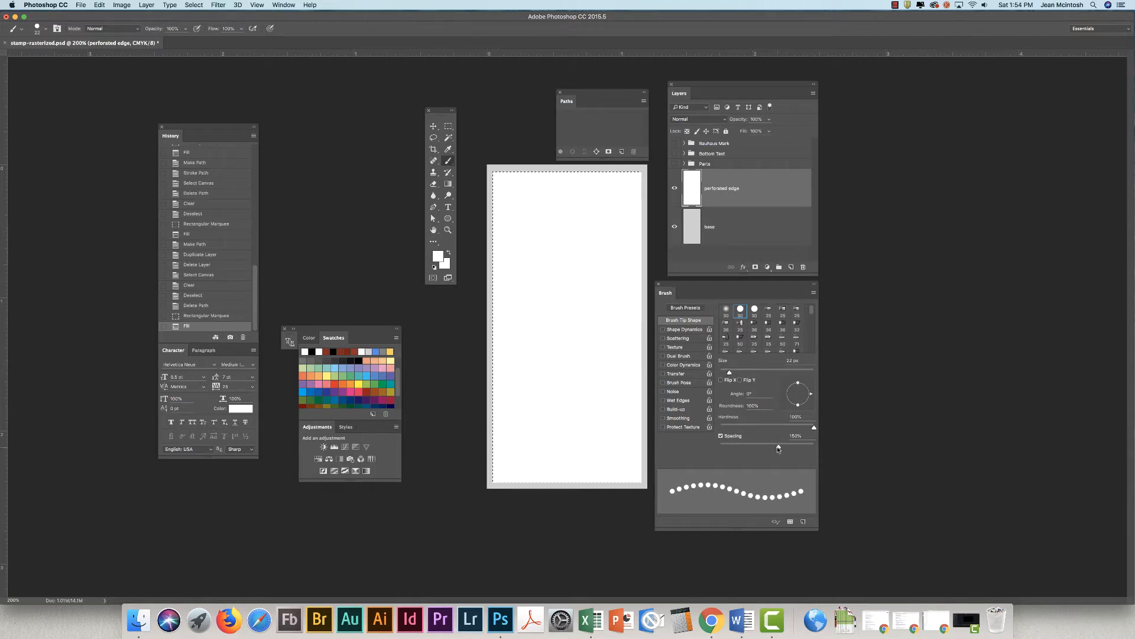
mouse_move(777, 446)
left_mouse_down()
mouse_move(723, 447)
mouse_move(797, 447)
mouse_move(755, 446)
mouse_move(777, 446)
left_mouse_up()
Convert the rectangular selection to a work path with a 0.5 pixel tolerance
left_click(645, 102)
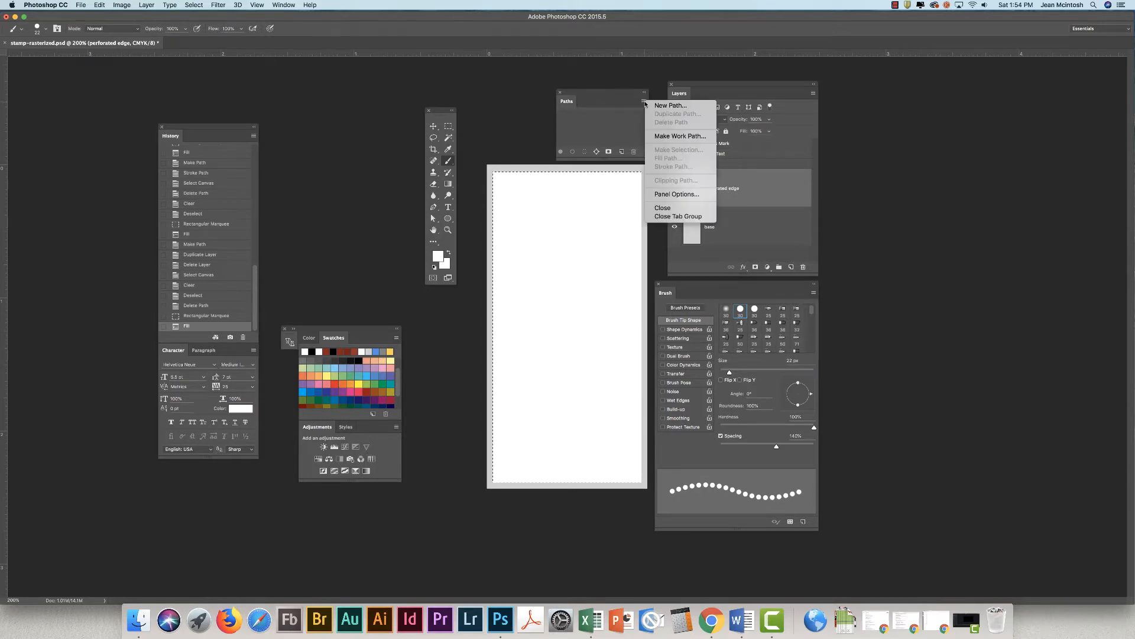
left_click(666, 138)
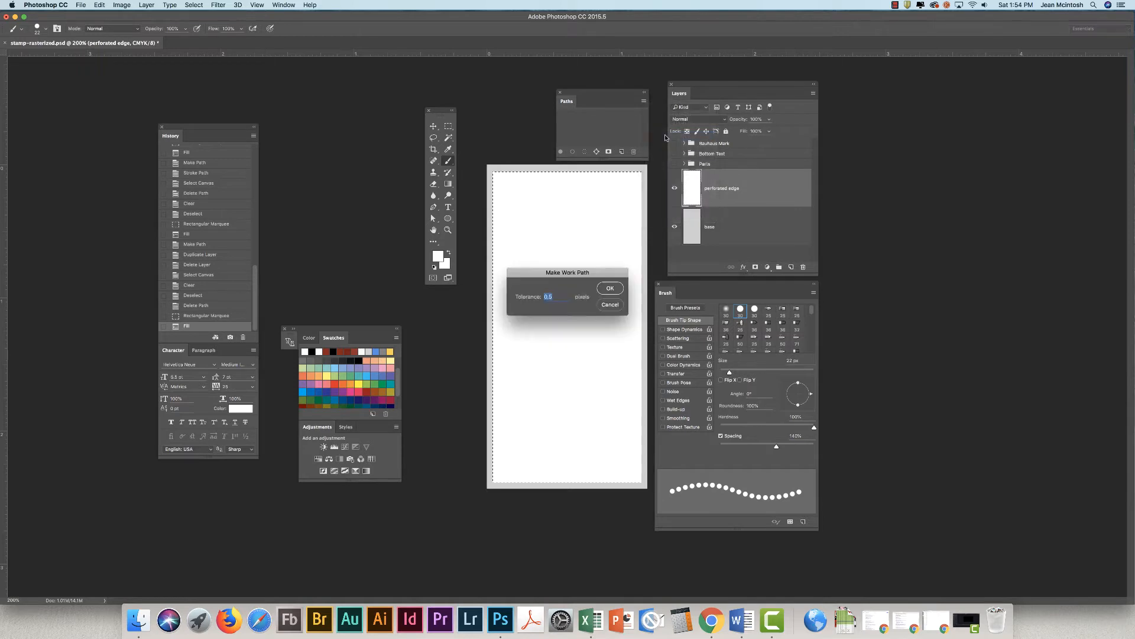
left_click(609, 288)
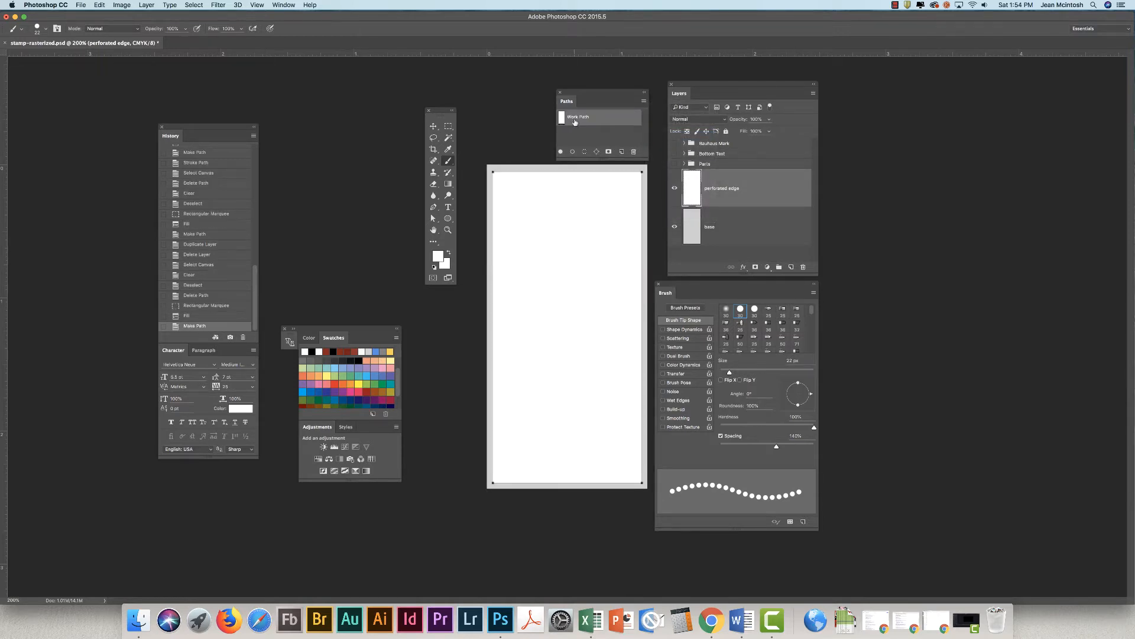
Try stroking the work path with the 22 px white brush
left_click(572, 150)
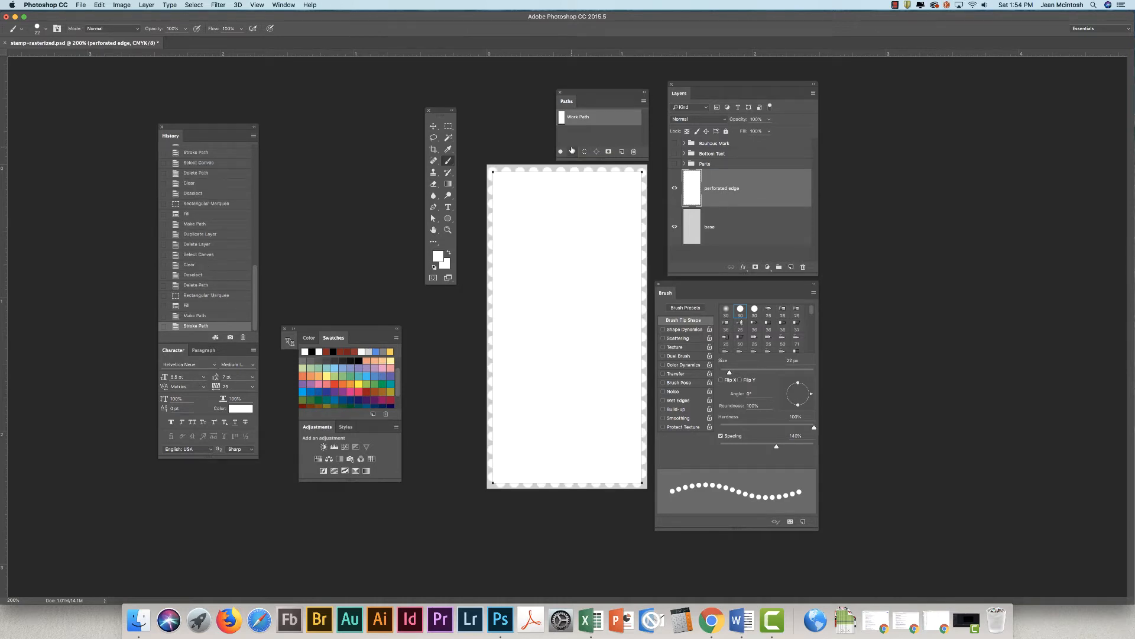
left_click(599, 135)
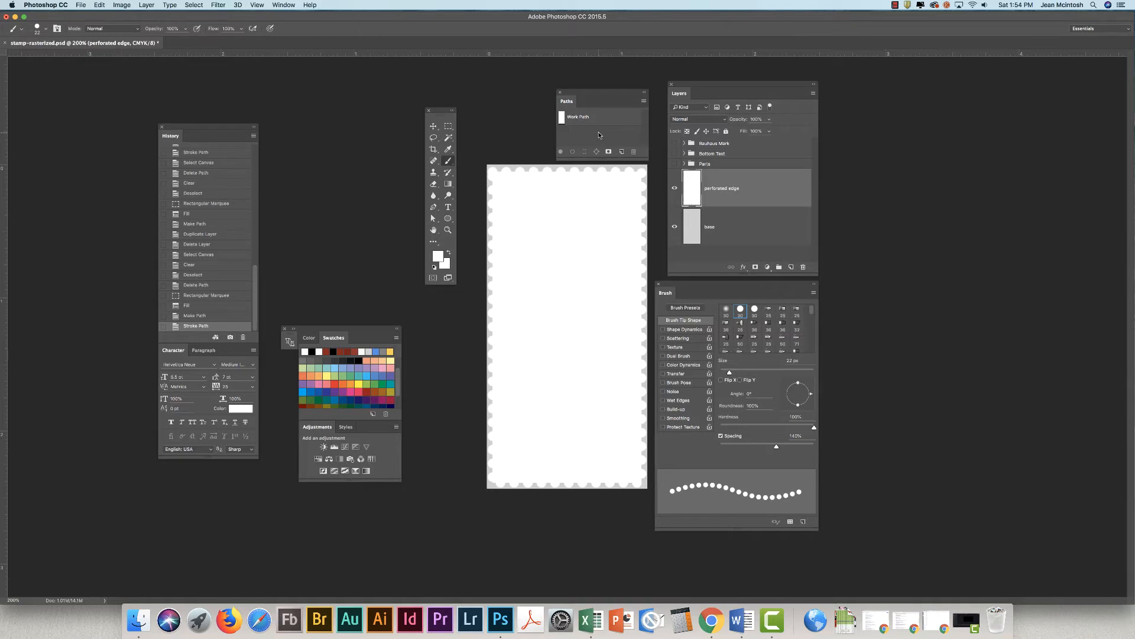
key("super+z")
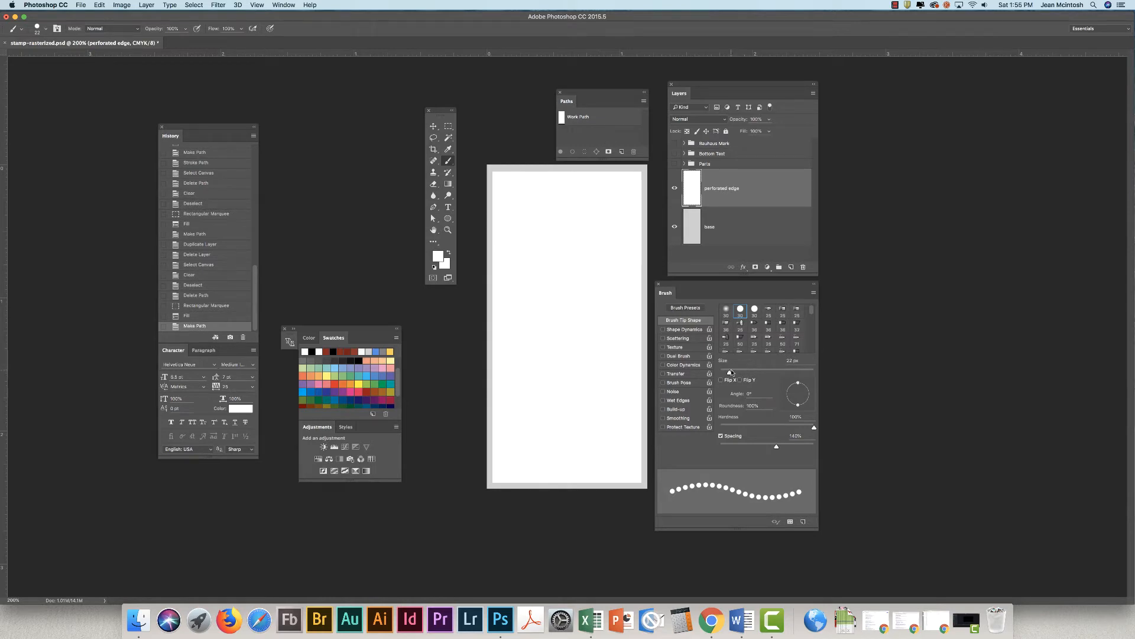
Stroke the work path in white with the brush set to 12 px and 153% spacing, and deselect the path
left_click_drag(729, 371, 726, 373)
left_click_drag(777, 447, 778, 447)
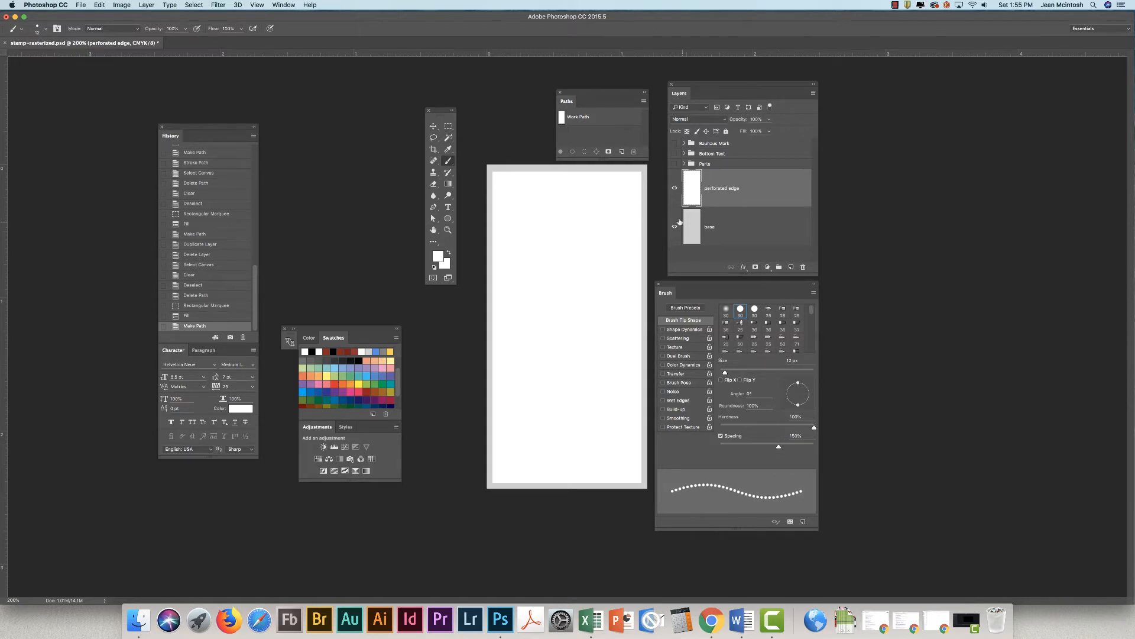
left_click(589, 120)
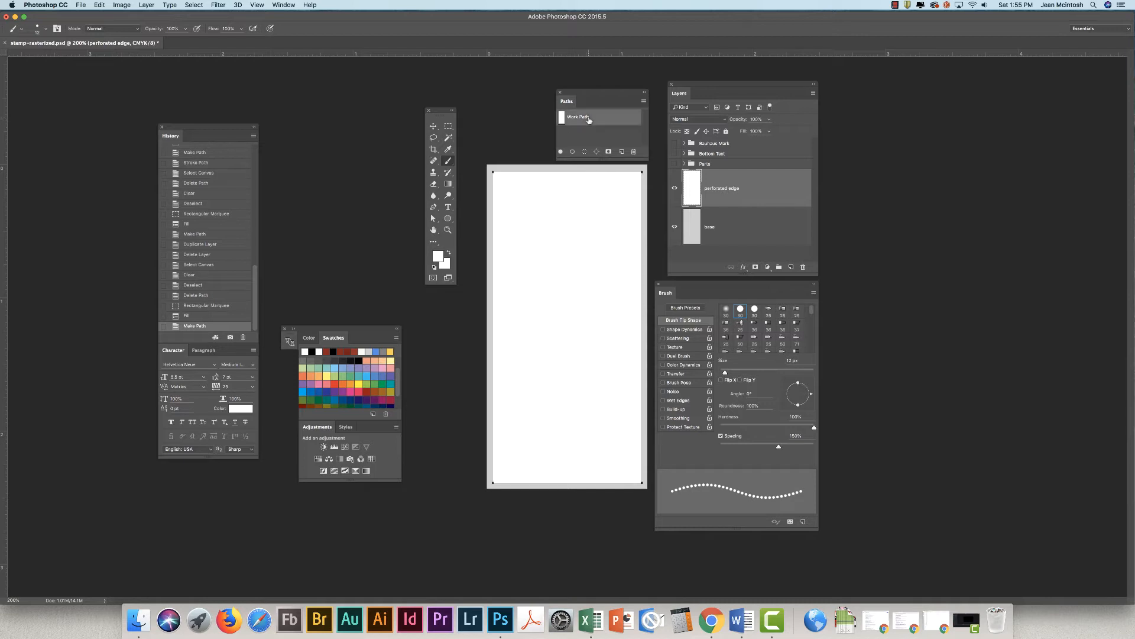
left_click(573, 152)
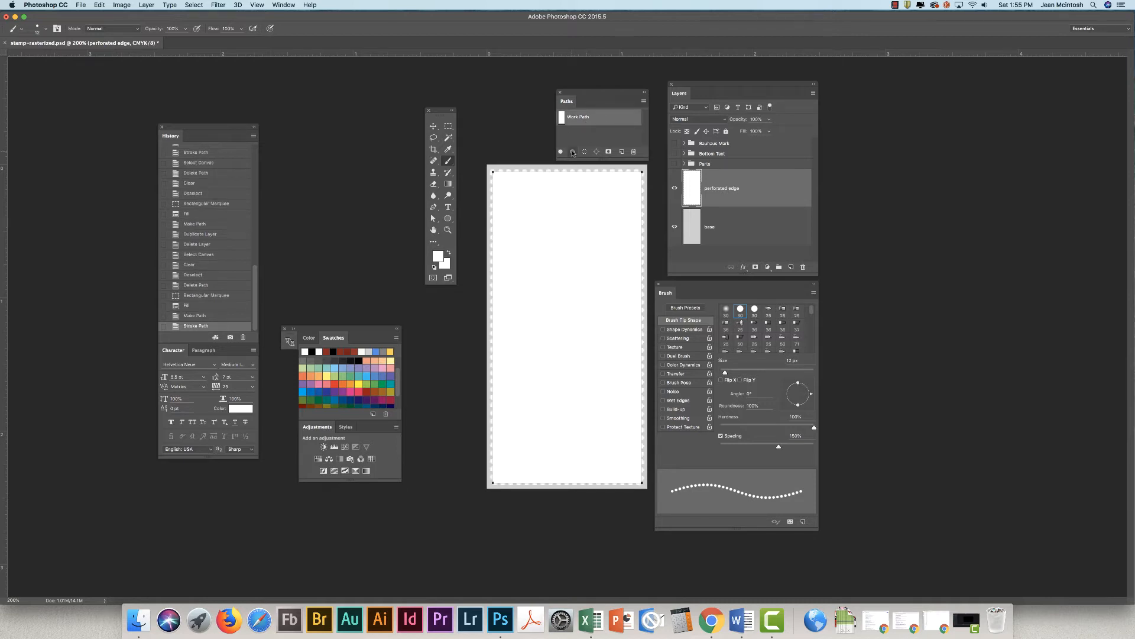
left_click(600, 137)
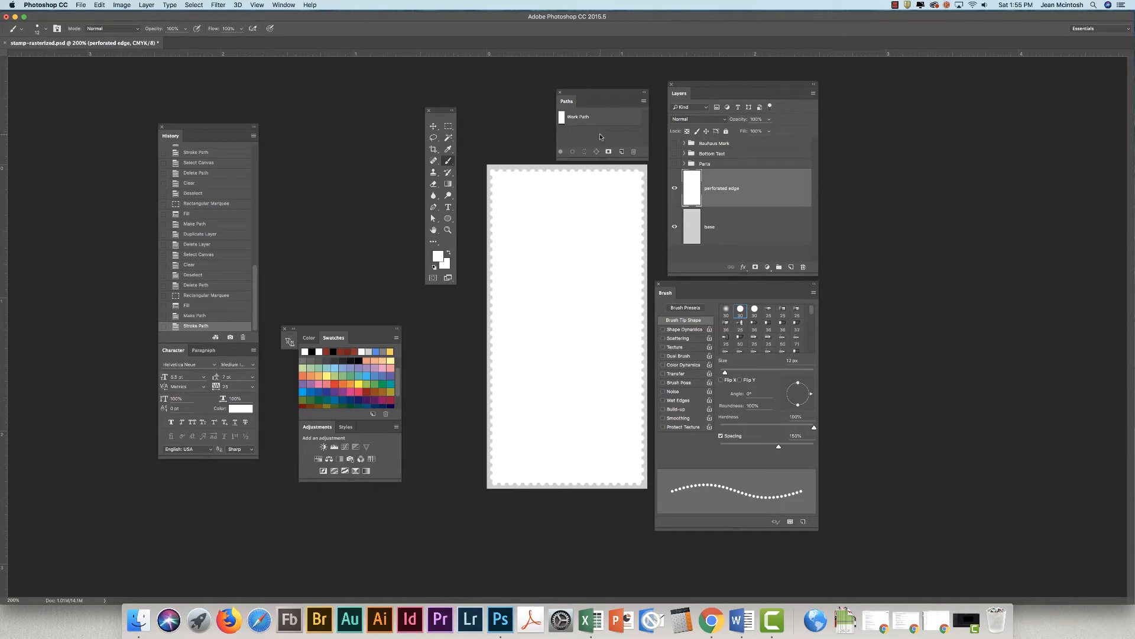
Toggle the visibility of the three artwork groups and the perforated edge layer to compare the stamp with and without them
left_click(675, 153)
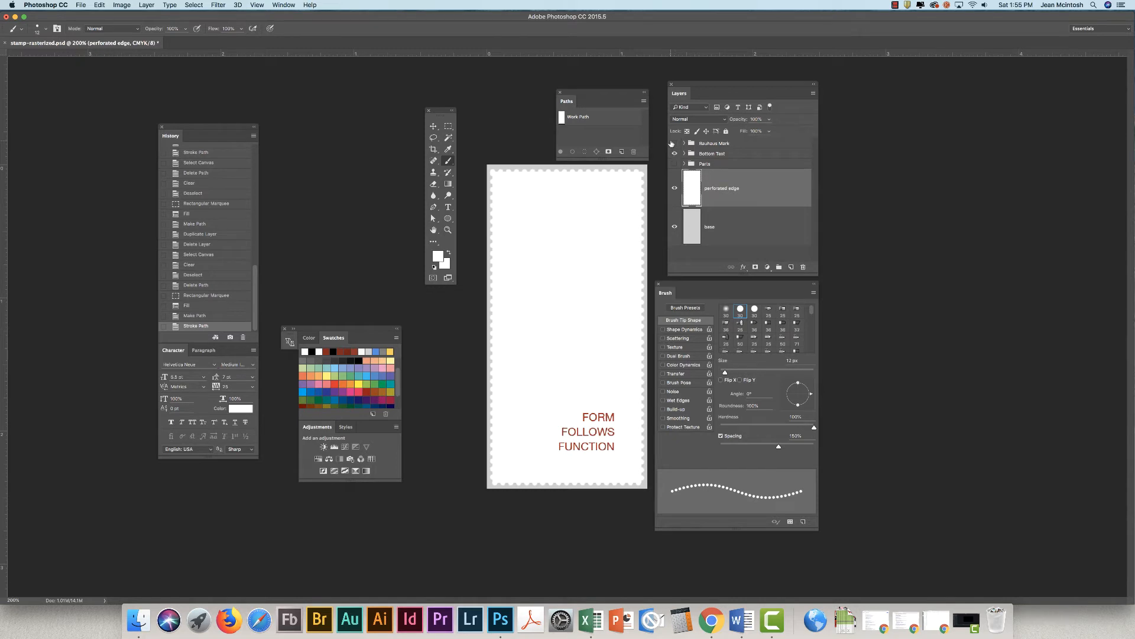
left_click(674, 143)
left_click(675, 163)
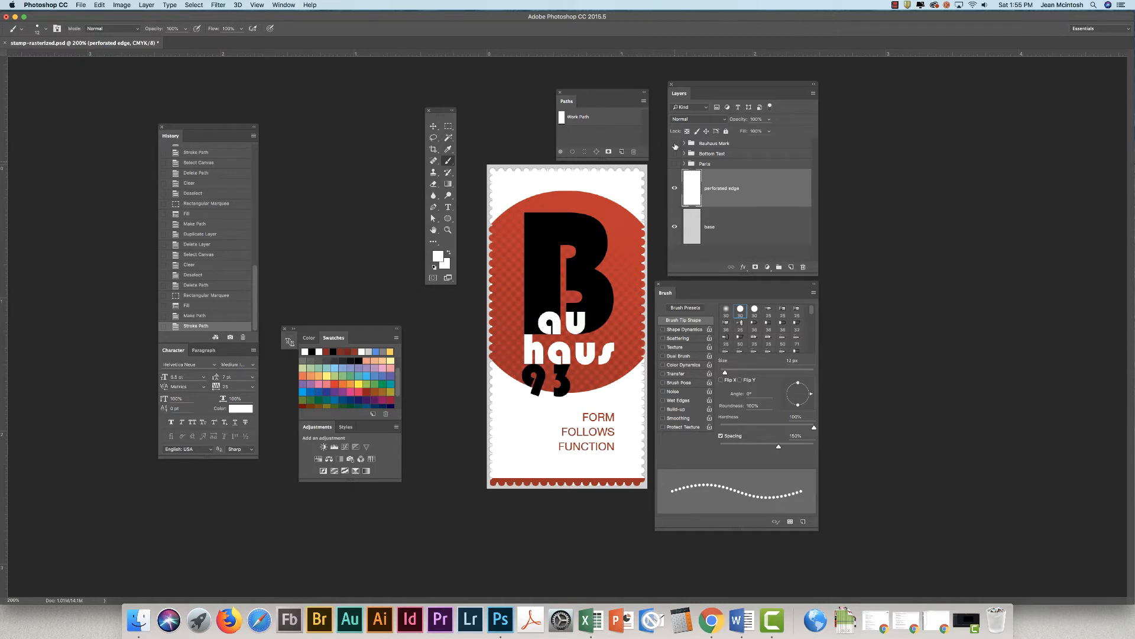
left_click_drag(675, 146, 674, 165)
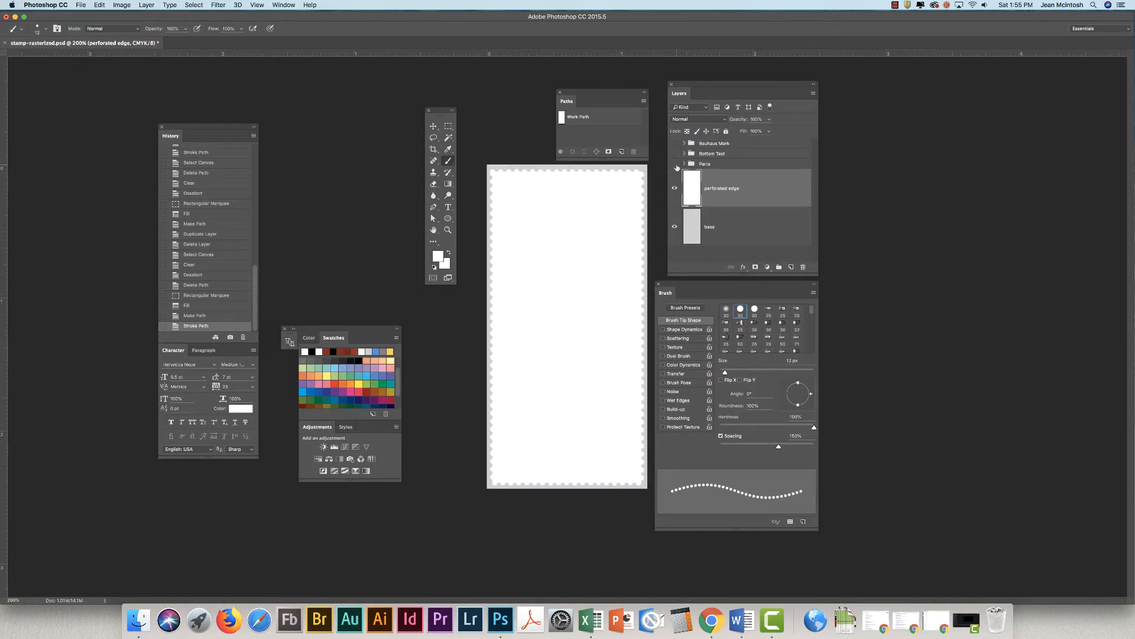
left_click(675, 164)
left_click(675, 154)
left_click(675, 144)
left_click(675, 188)
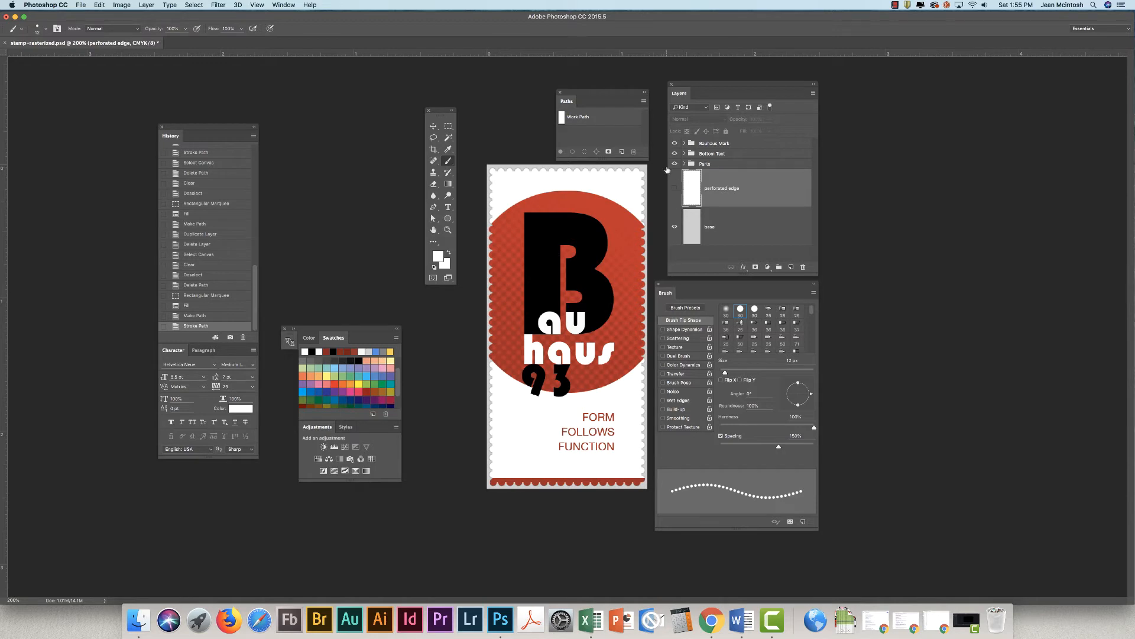
left_click_drag(674, 164, 674, 143)
left_click(676, 188)
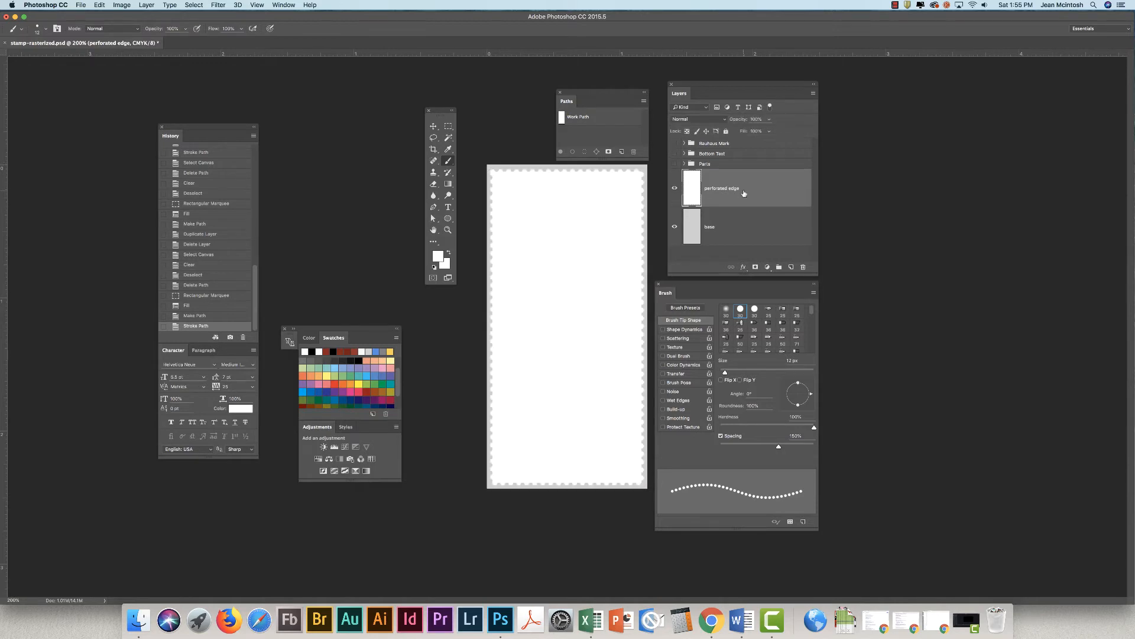
Add a new layer above perforated edge and make a circular selection centred on the guide intersection, extending slightly past the canvas sides
left_click(790, 268)
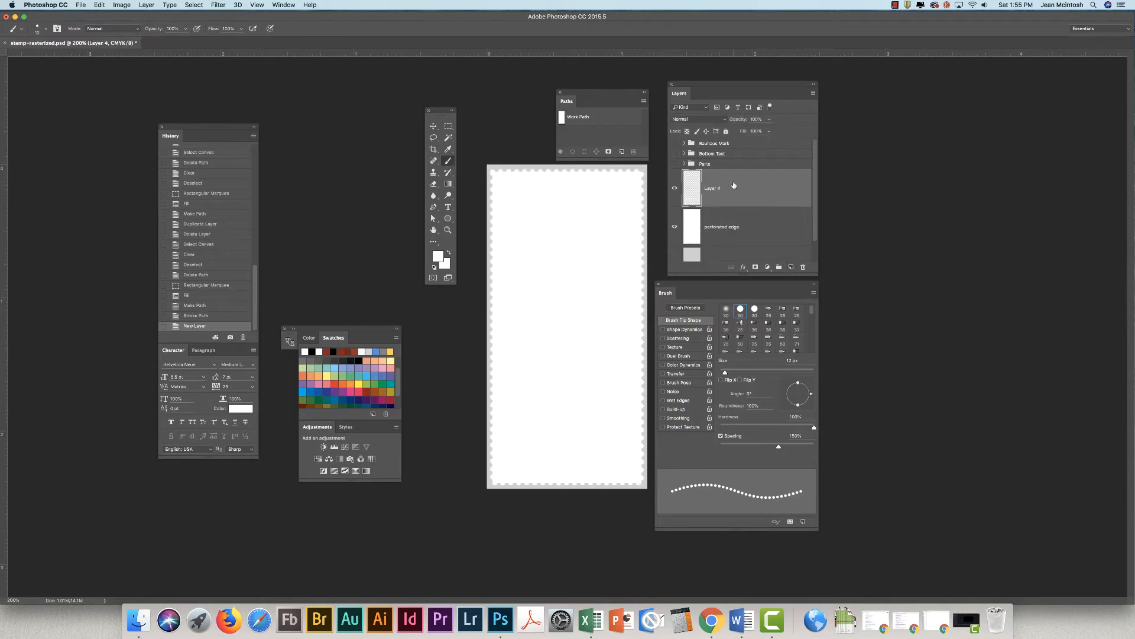
left_click(448, 126)
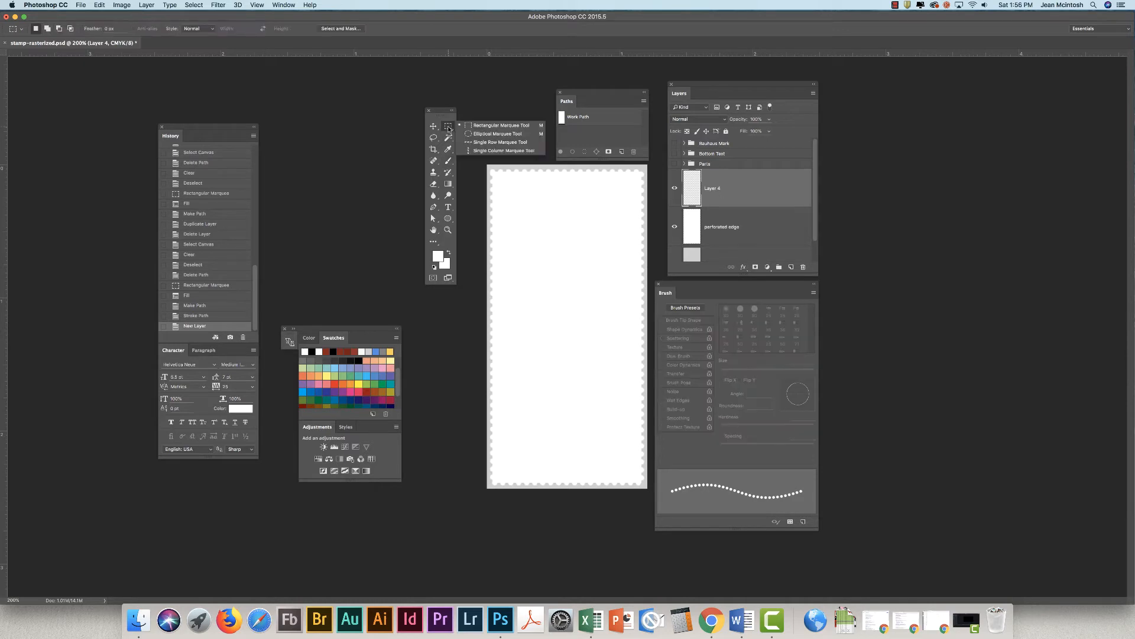
left_click(472, 133)
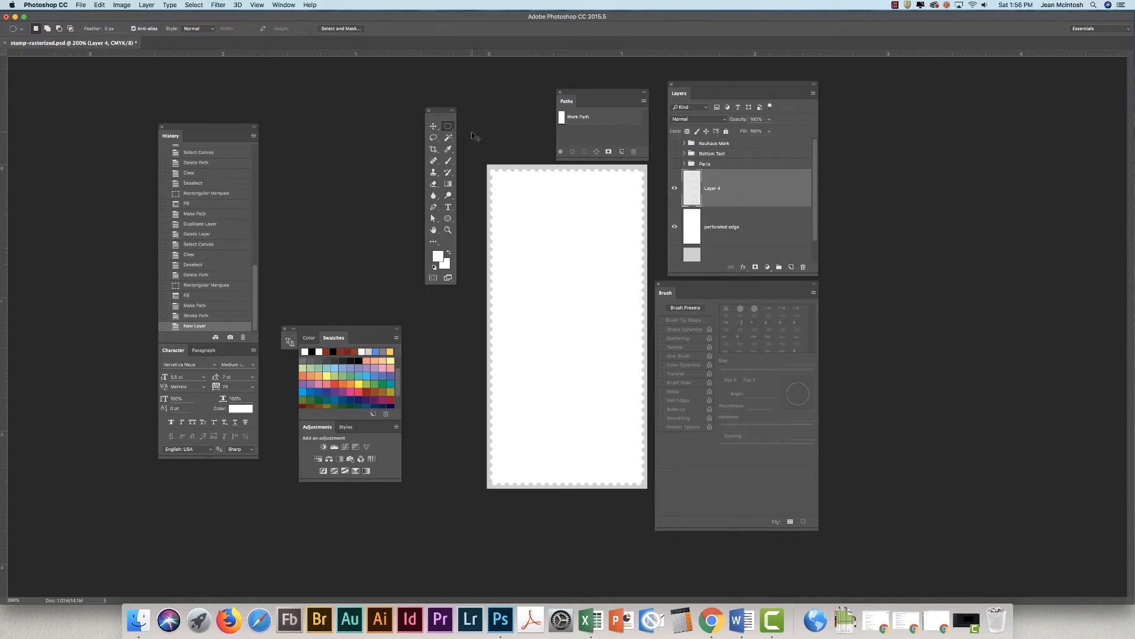
key("super+semicolon")
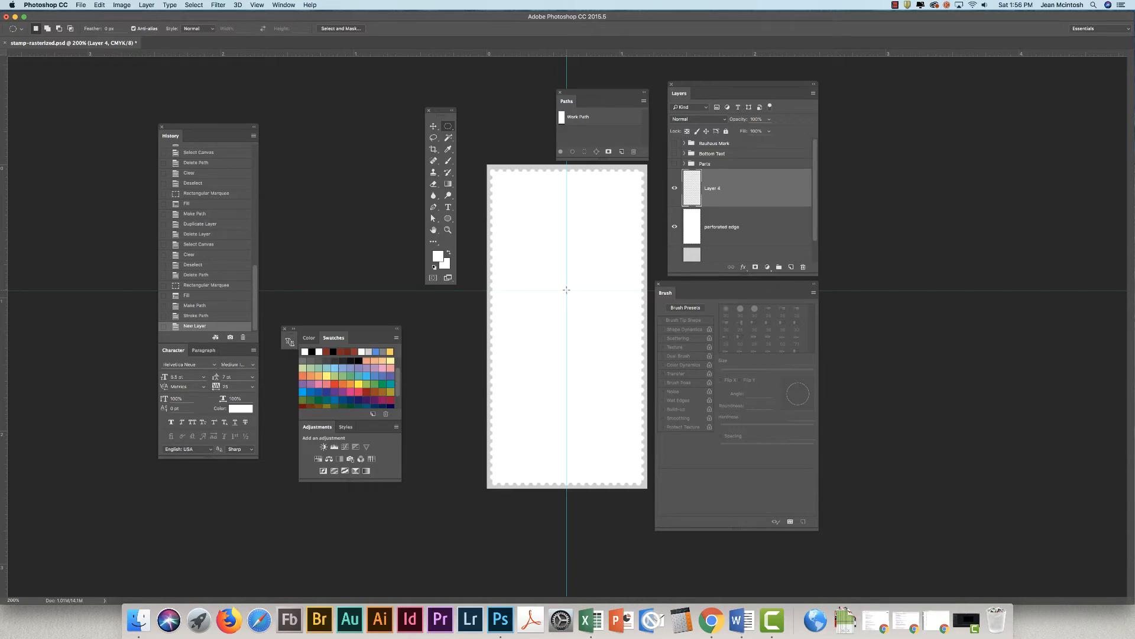
left_click_drag(567, 290, 482, 120)
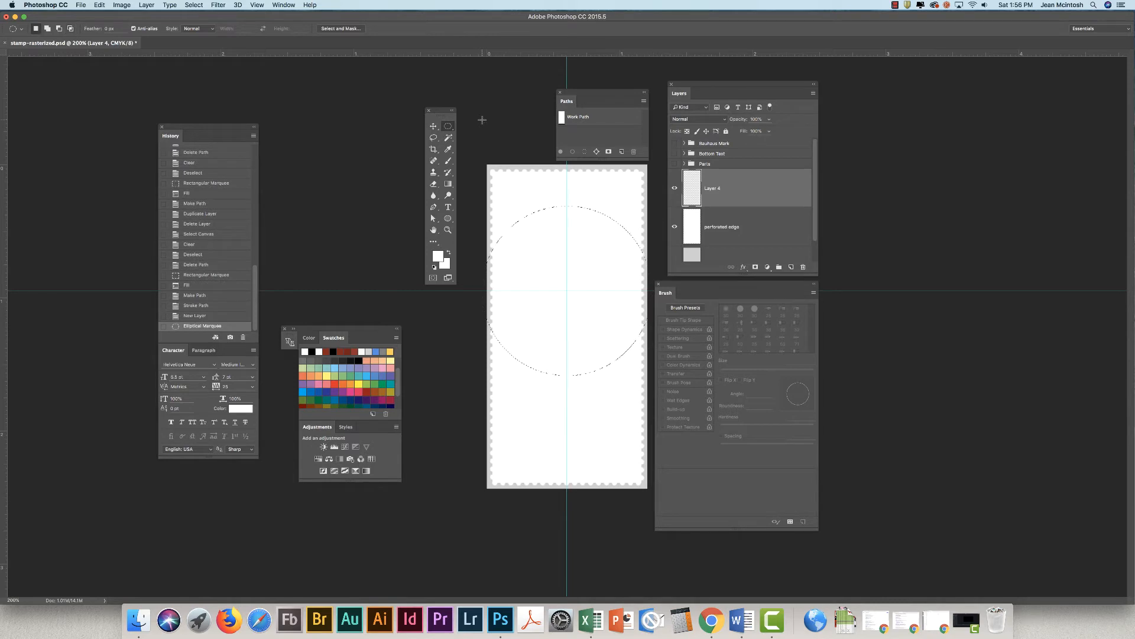
Fill the circular selection on the new layer with a dark red swatch colour
scroll(396, 381, "down", 3)
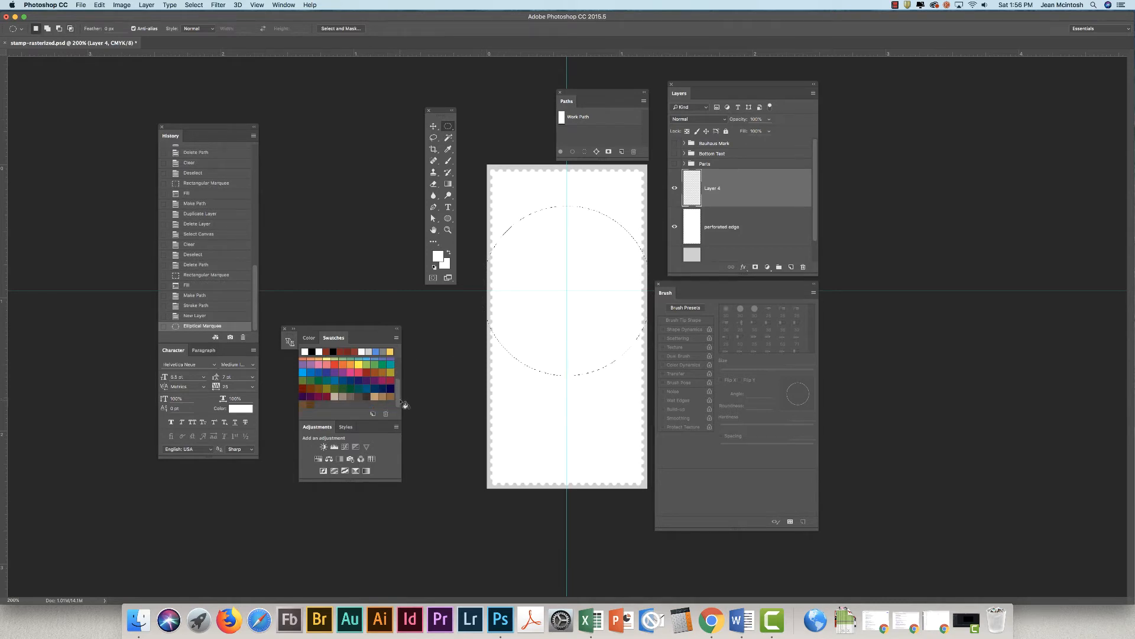
left_click(305, 385)
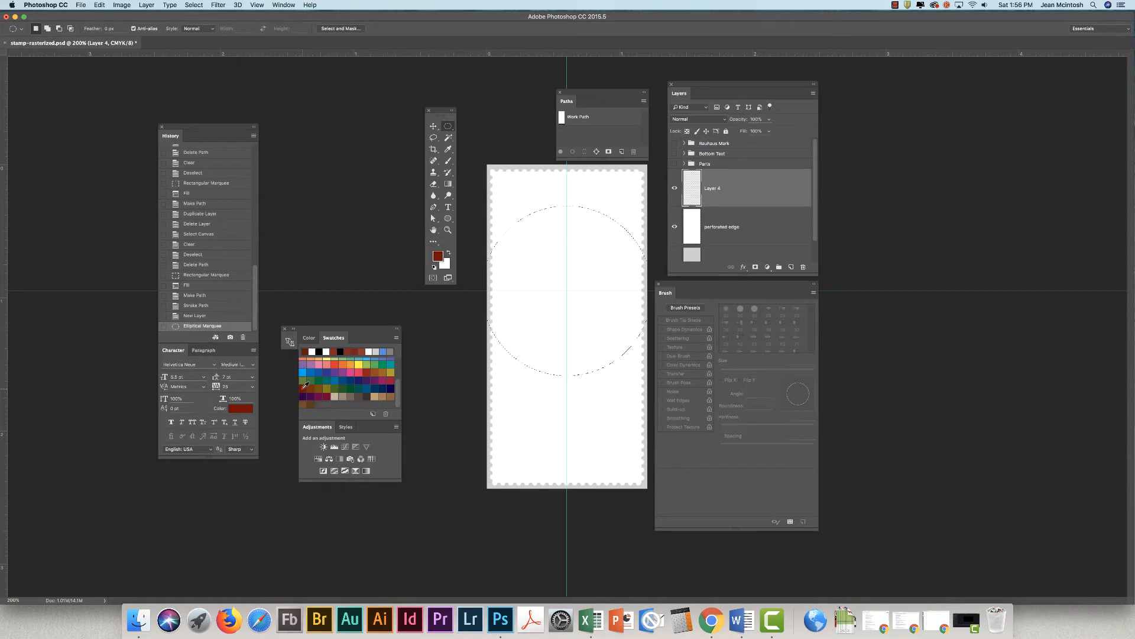
key("alt+BackSpace")
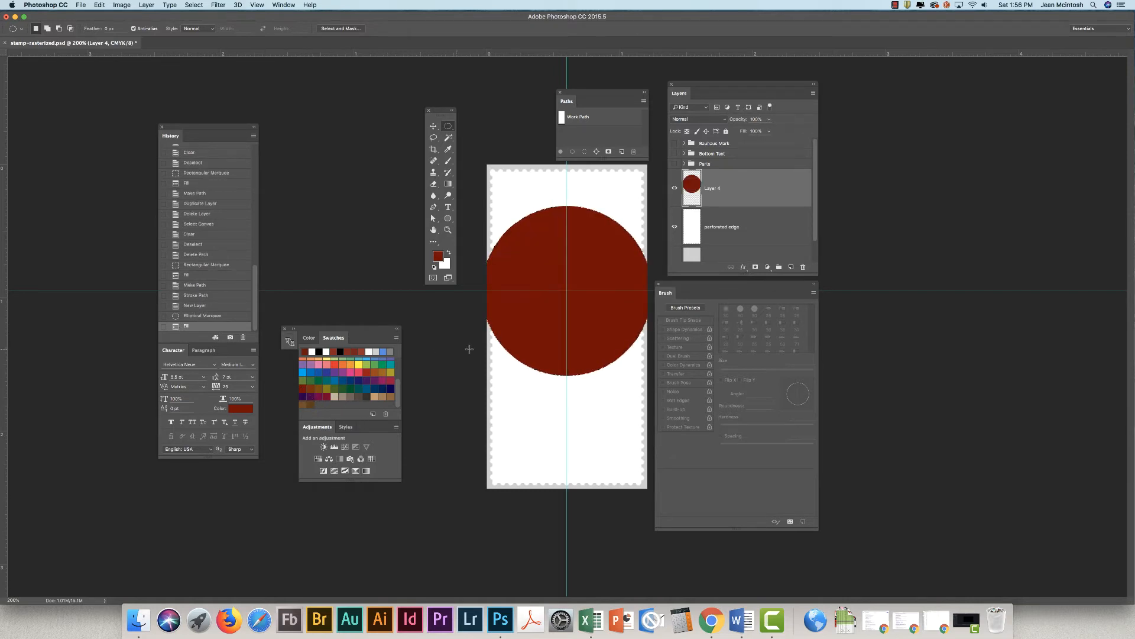
Change the foreground colour to a lighter, softer red, refill the circular selection with it, and deselect
left_click(438, 256)
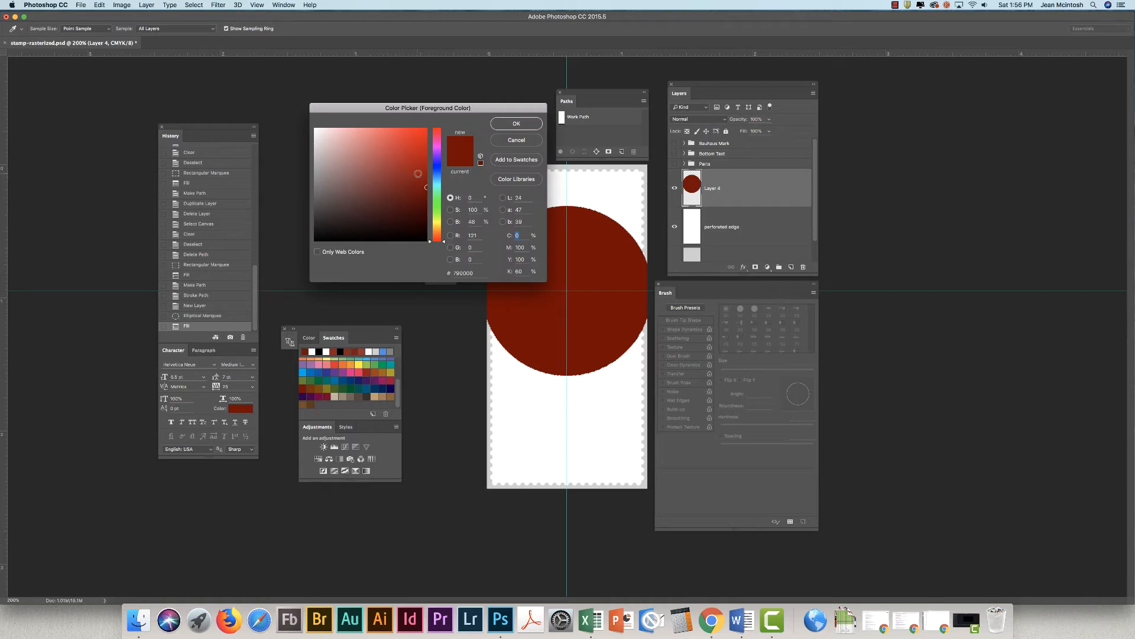
left_click_drag(417, 180, 412, 176)
left_click(516, 123)
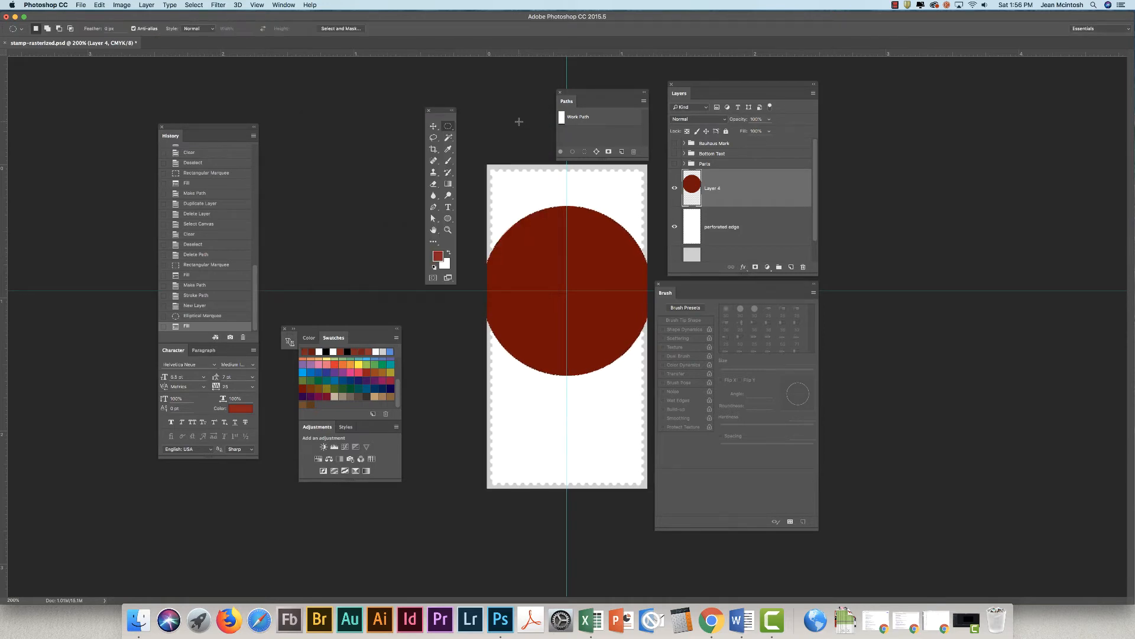
key("alt+BackSpace")
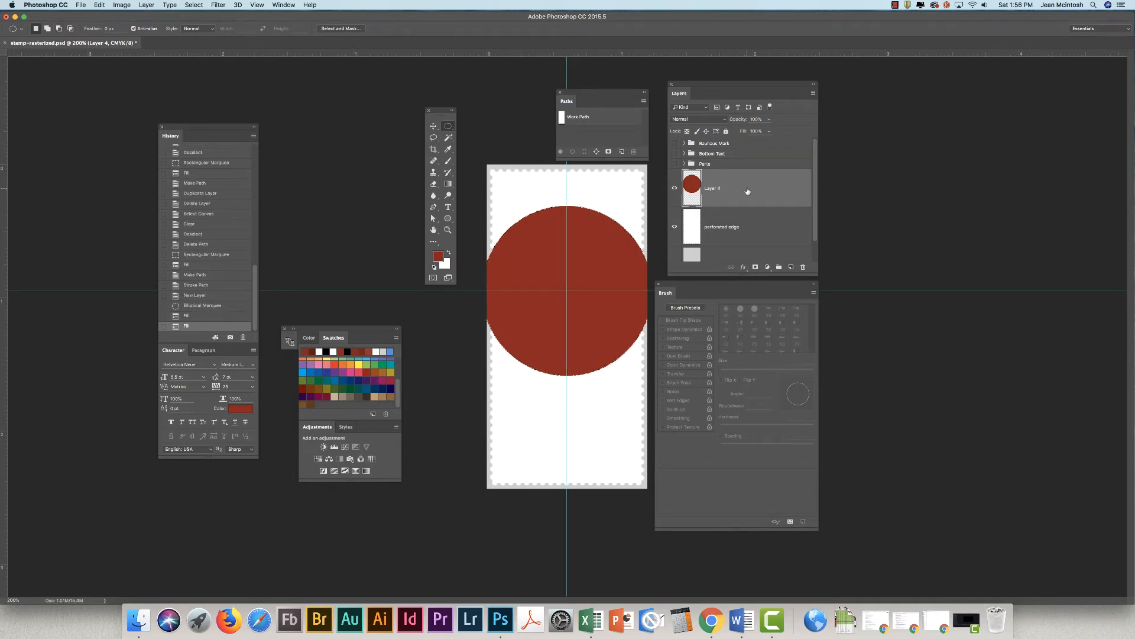
key("super+d")
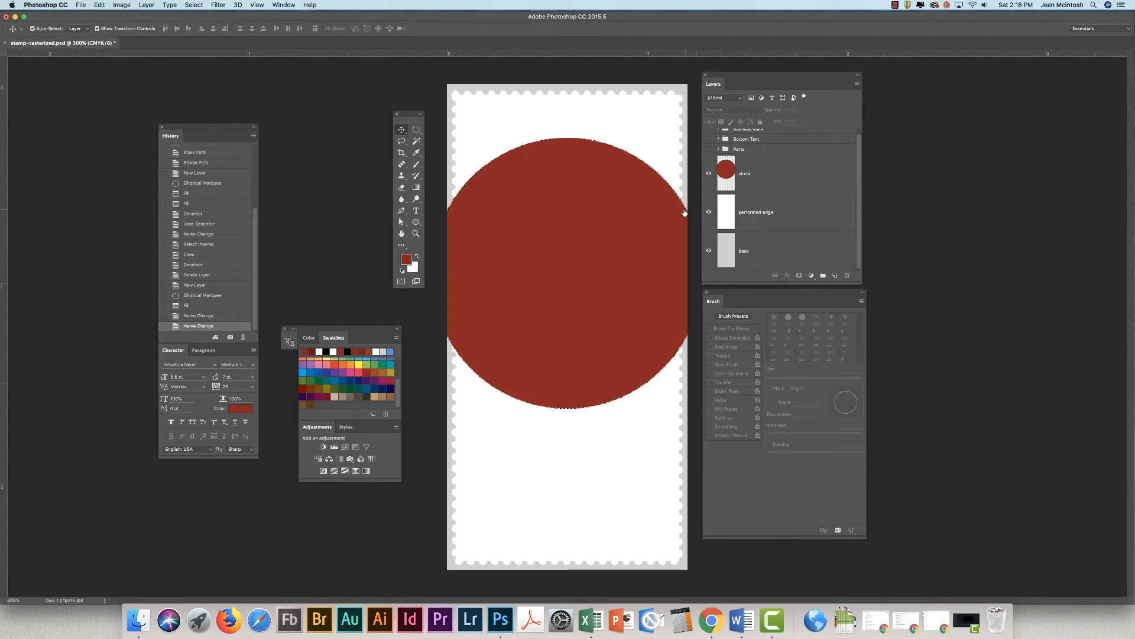
Make the circle layer active and remove the active circular selection
left_click(763, 174)
key("super+d")
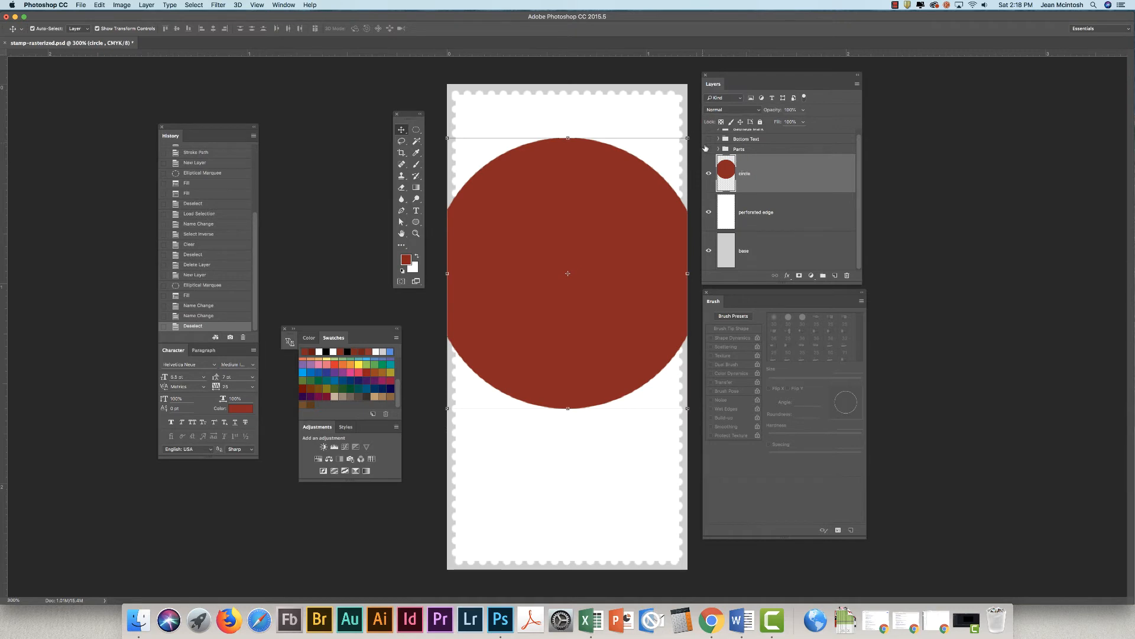
left_click(693, 125)
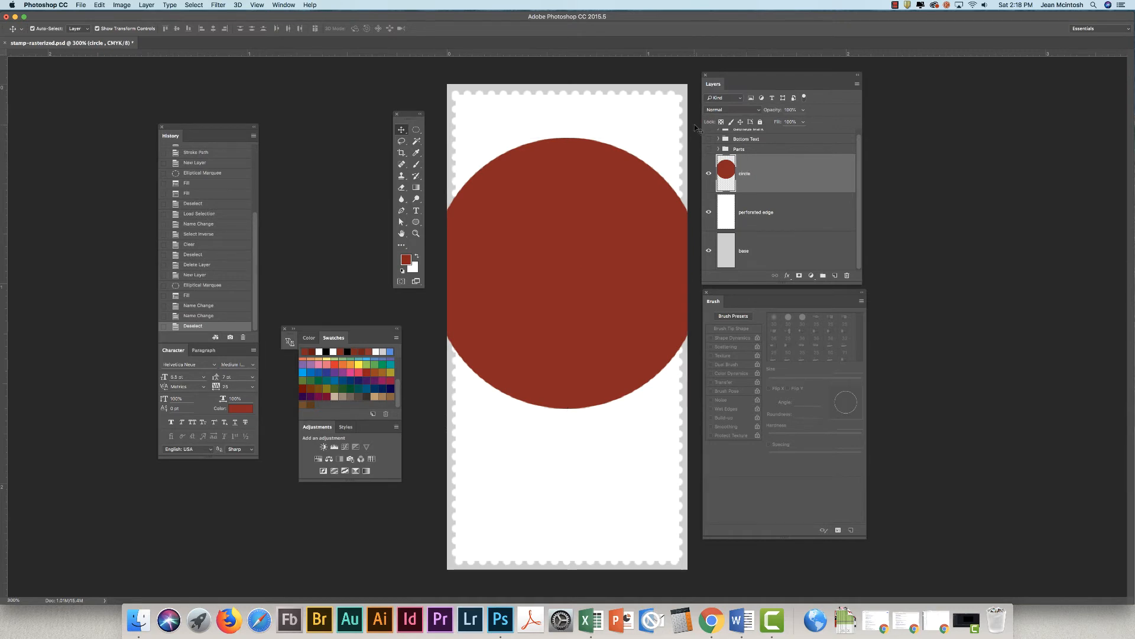
Trim the circle to the stamp's perforations by loading the perforated edge layer's selection, inverting it, clearing it from the circle layer, and deselecting
left_click(759, 214)
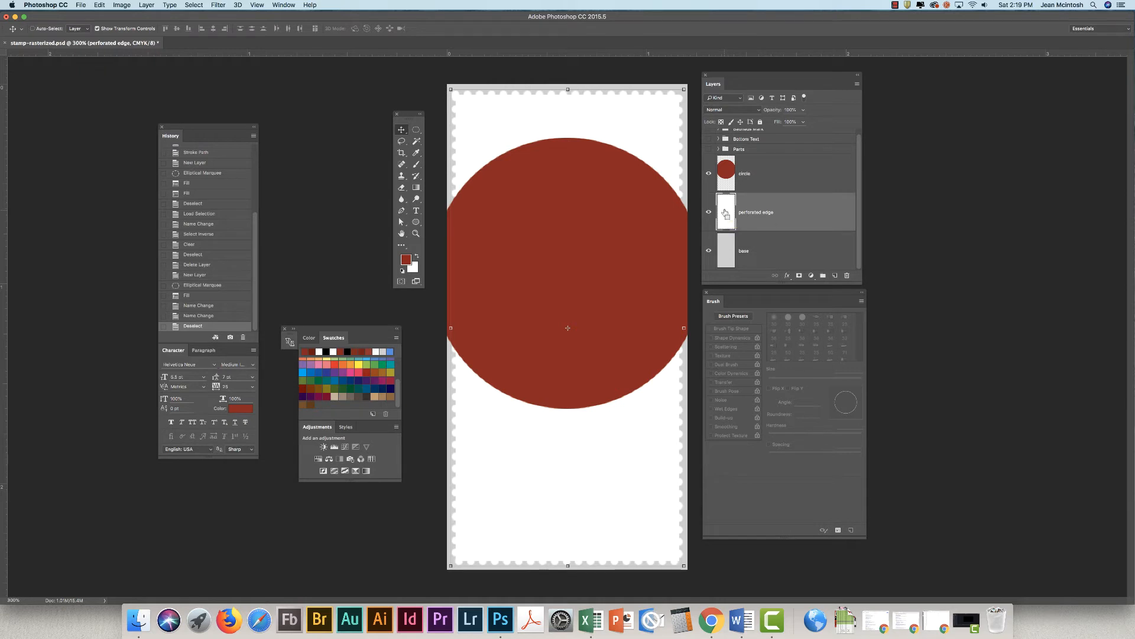
left_click(725, 212, "super")
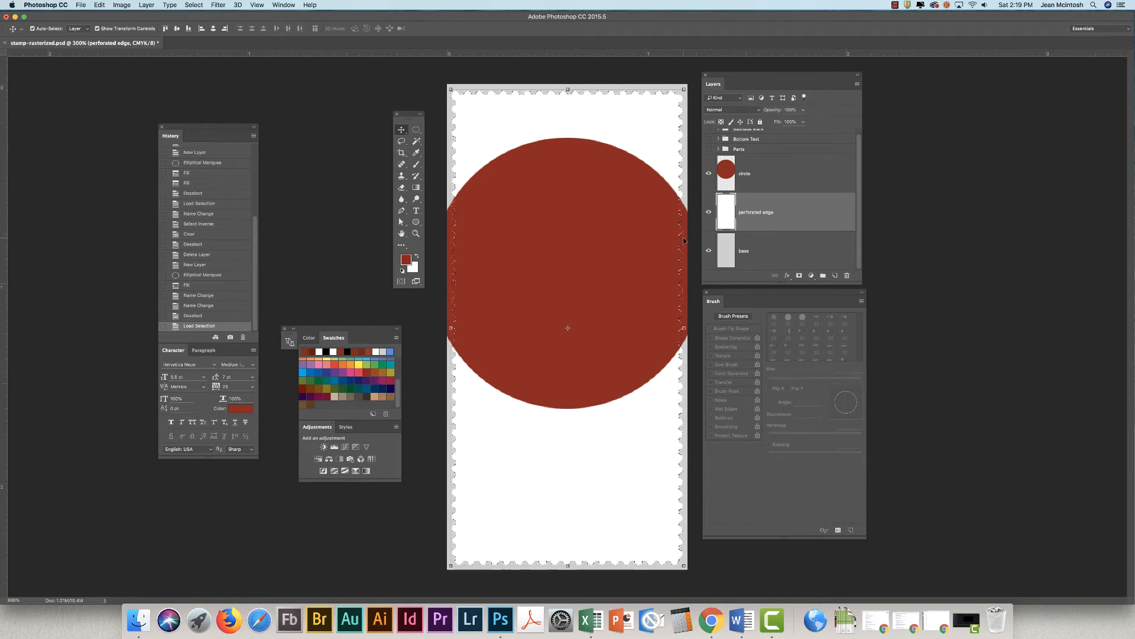
left_click(760, 180)
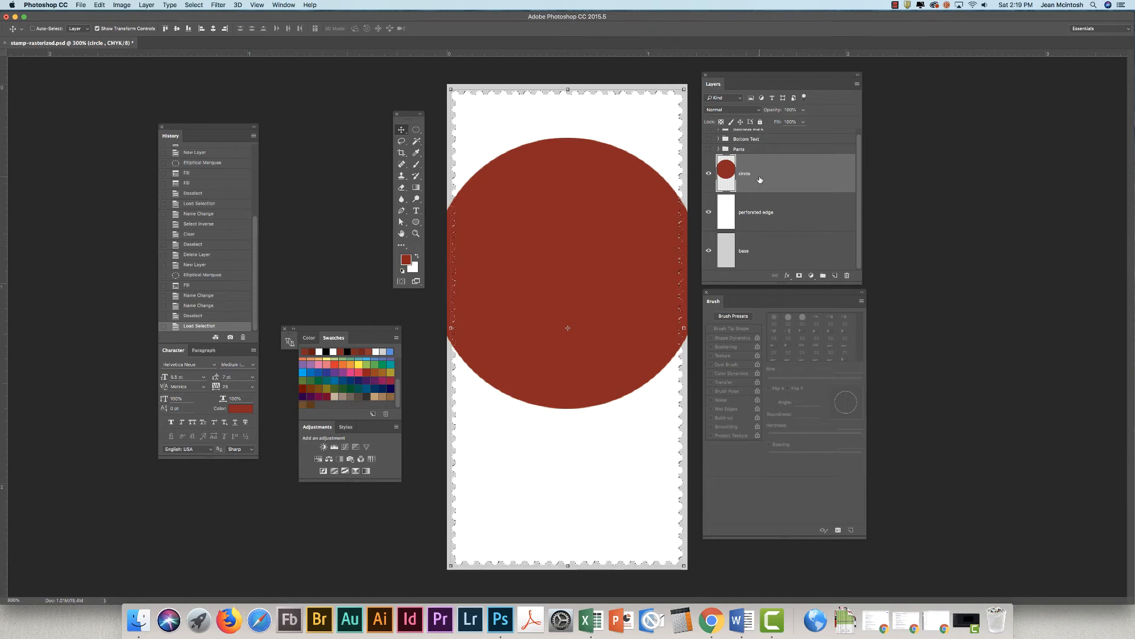
key("super+shift+i")
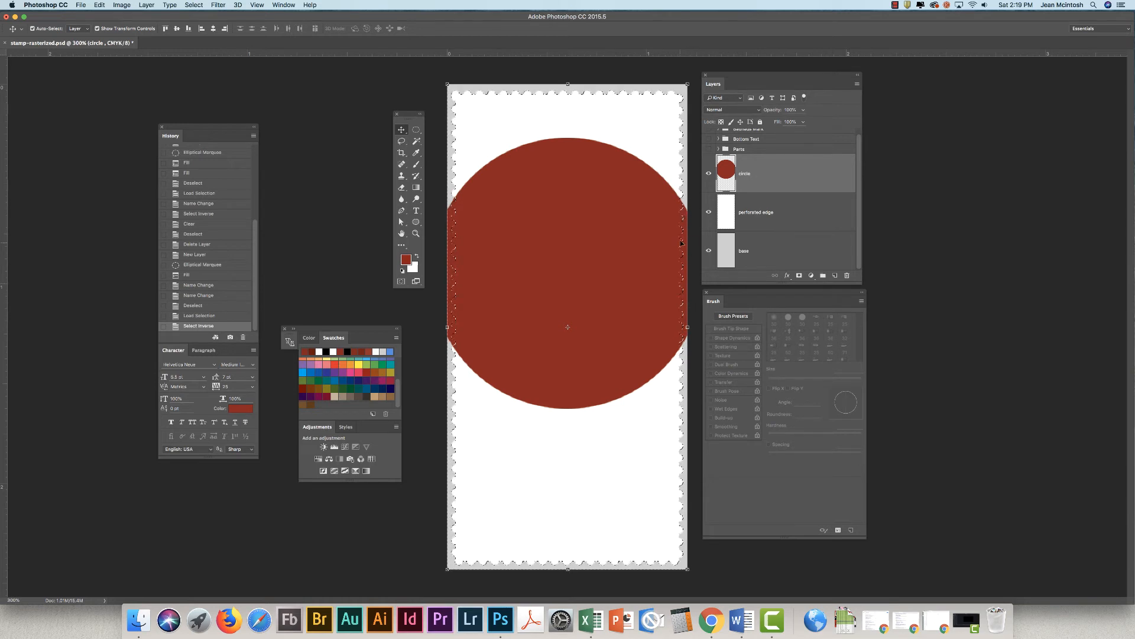
key("Delete")
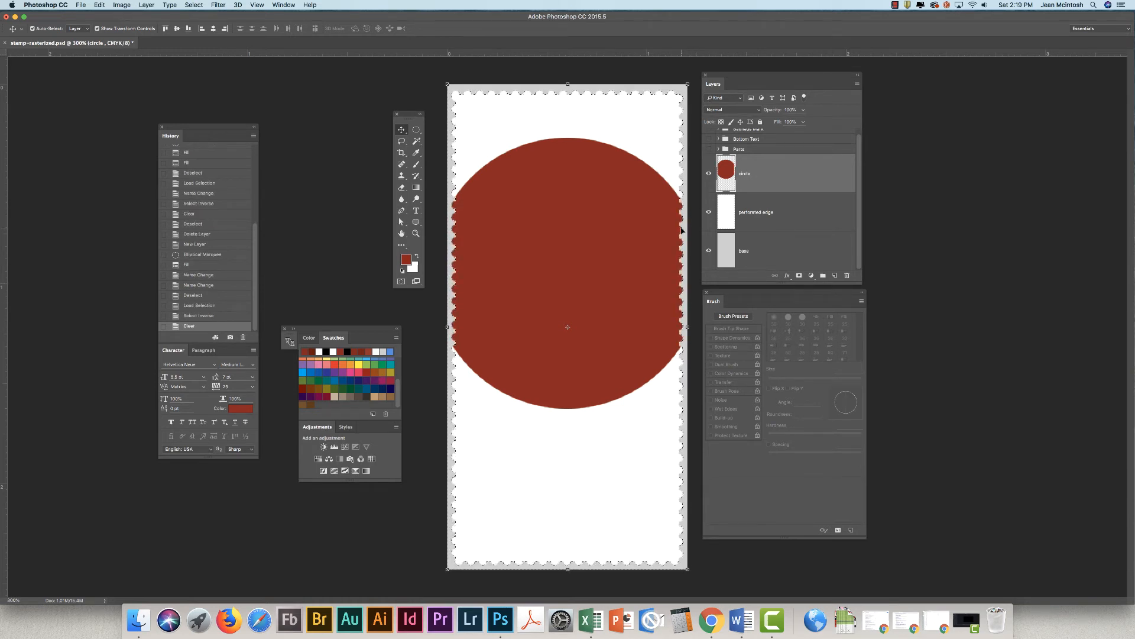
key("super+d")
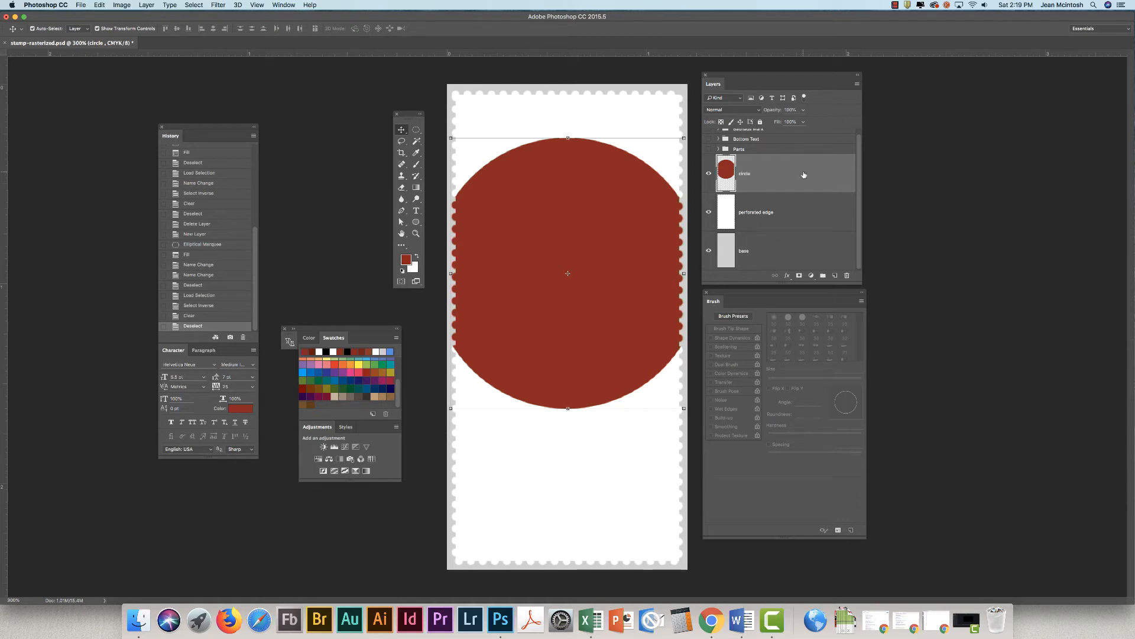
Duplicate the circle layer and rename the copy pop dots
left_click_drag(834, 175, 836, 277)
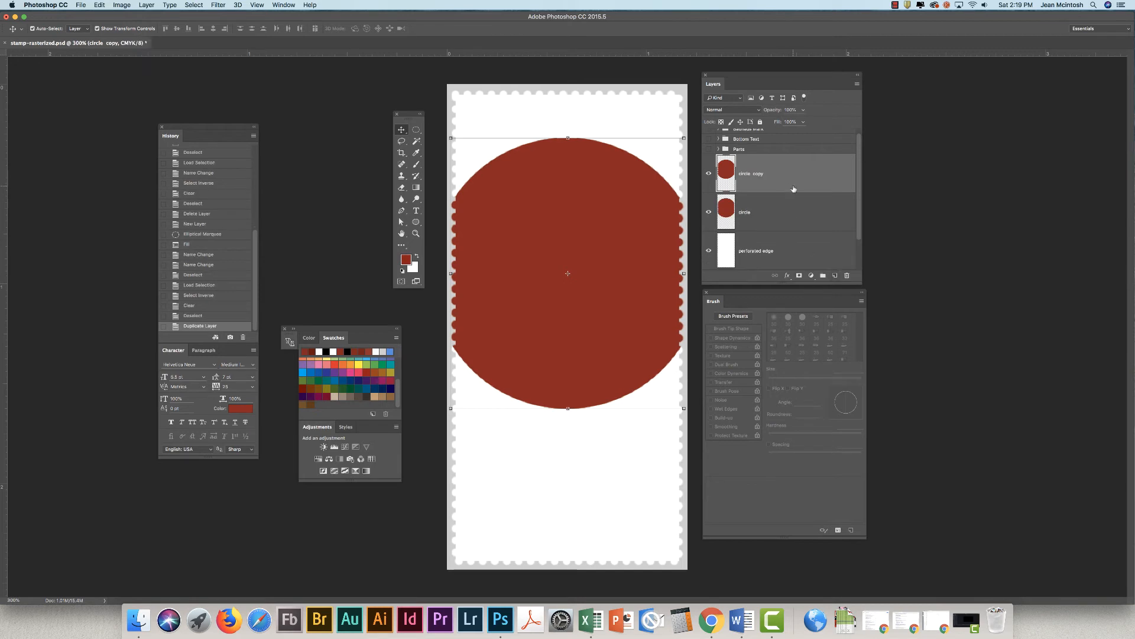
type("p")
type("op circ")
key("Return")
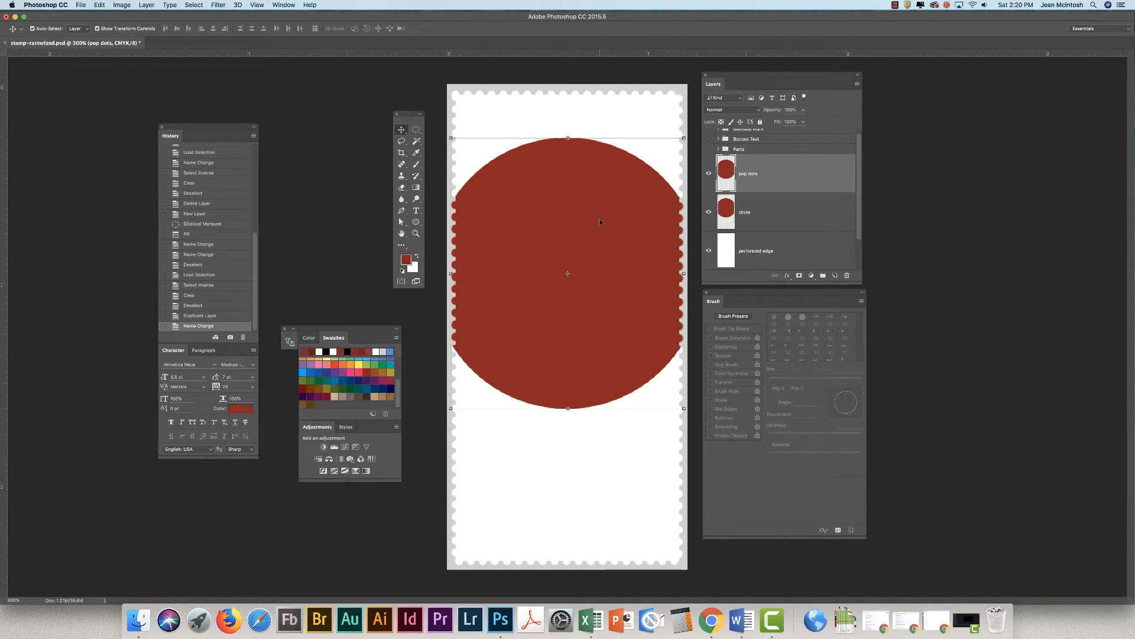
With nothing selected, enter Quick Mask on the pop dots layer and draw a diagonal linear gradient from above the circle's upper right to its lower left
left_click(727, 167, "super")
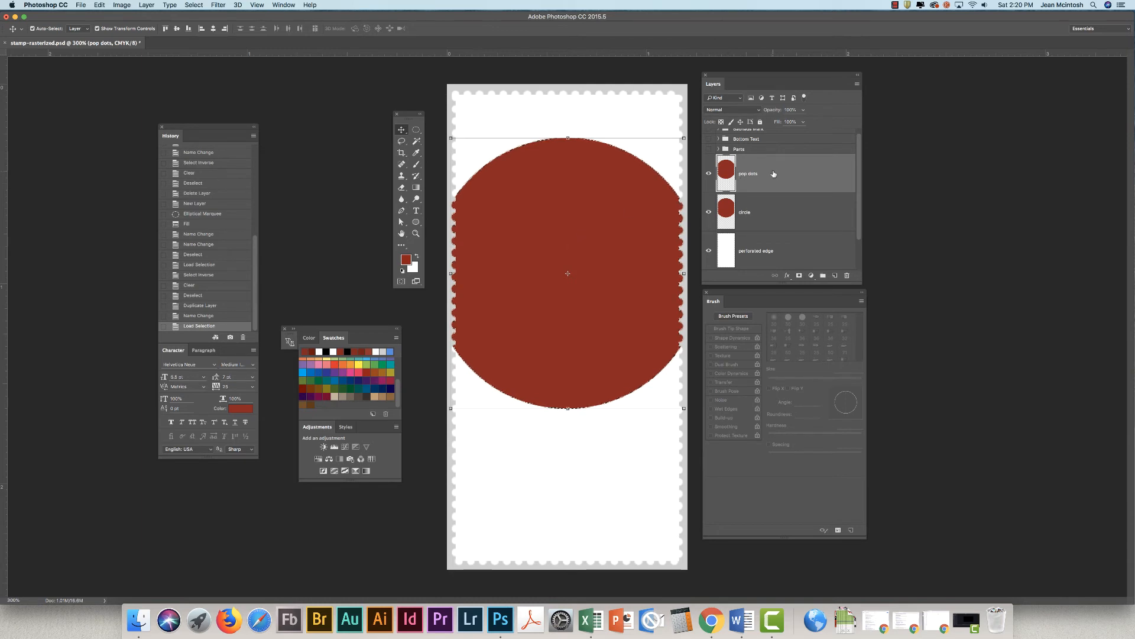
key("super+d")
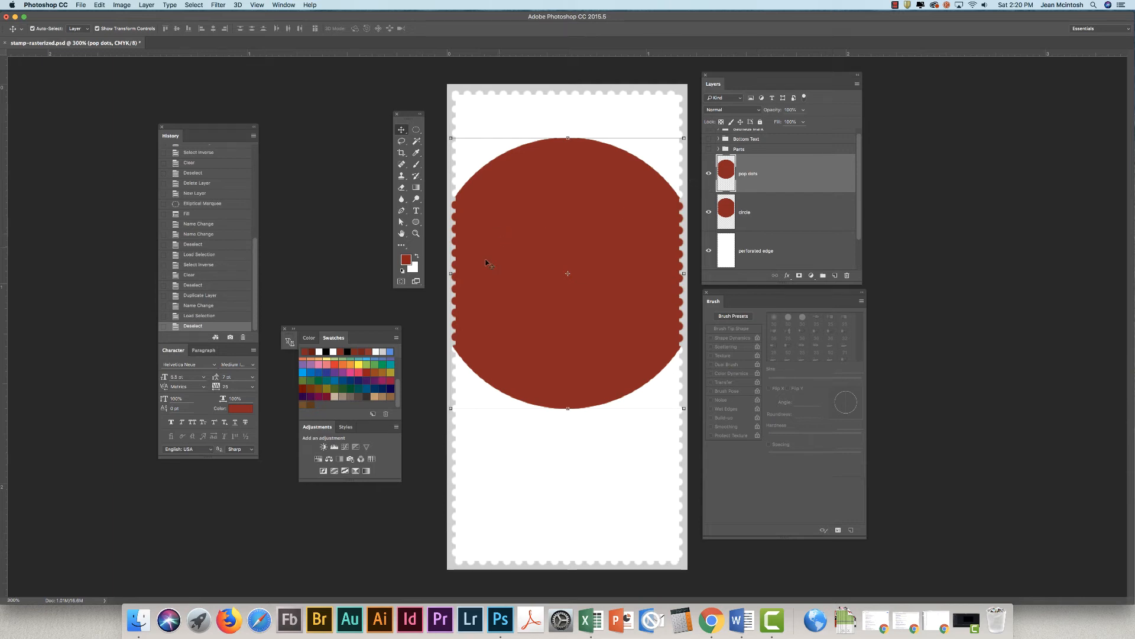
left_click(401, 282)
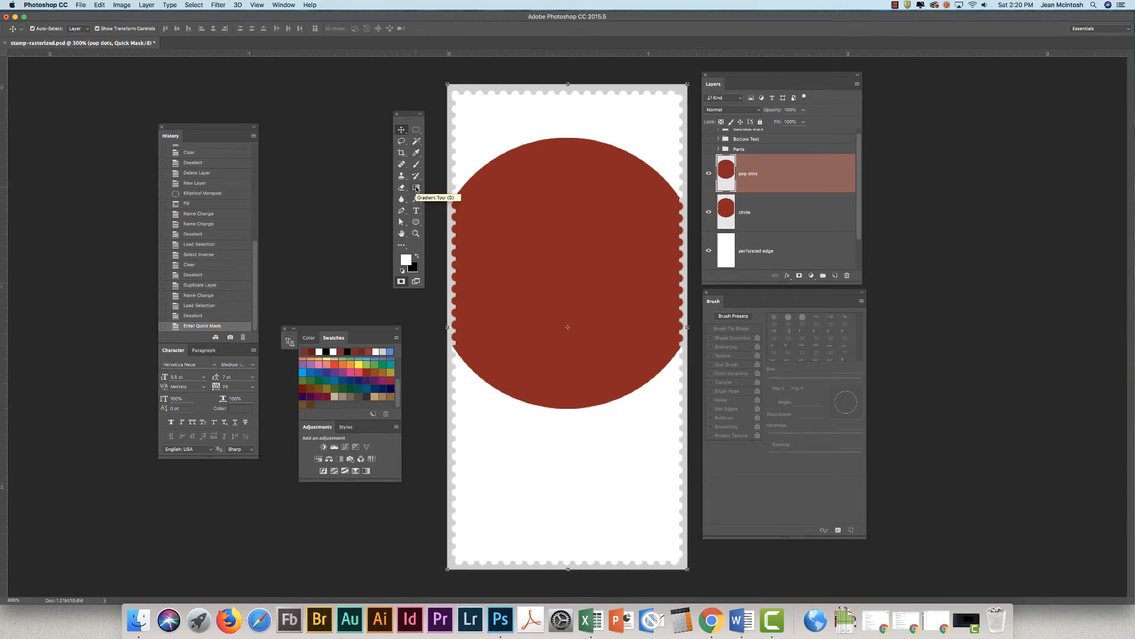
left_click(416, 188)
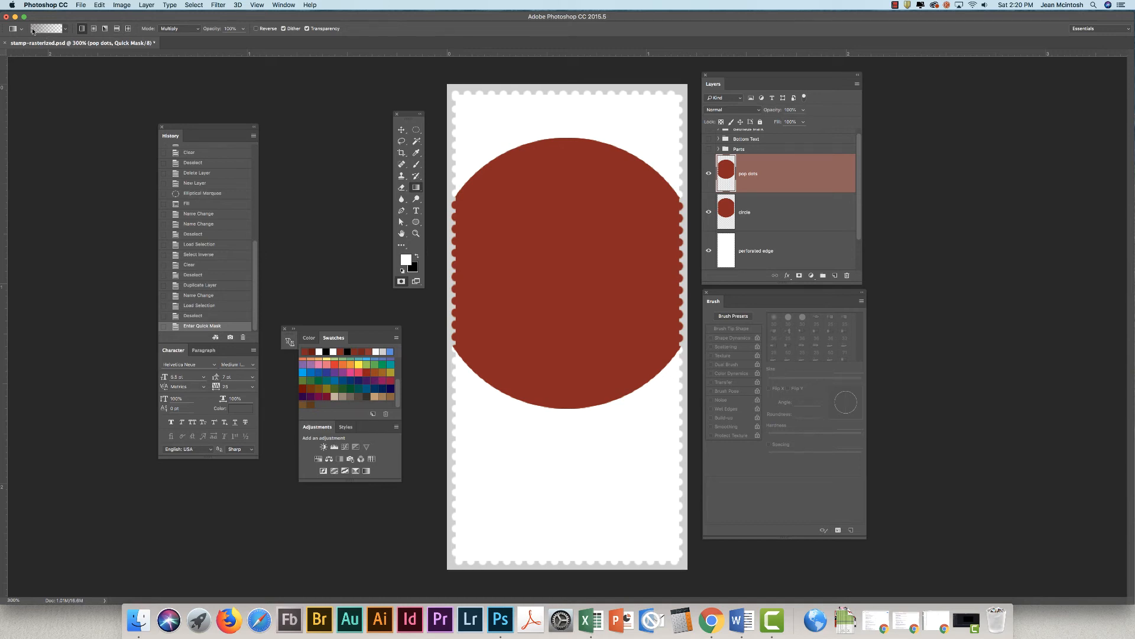
left_click(65, 28)
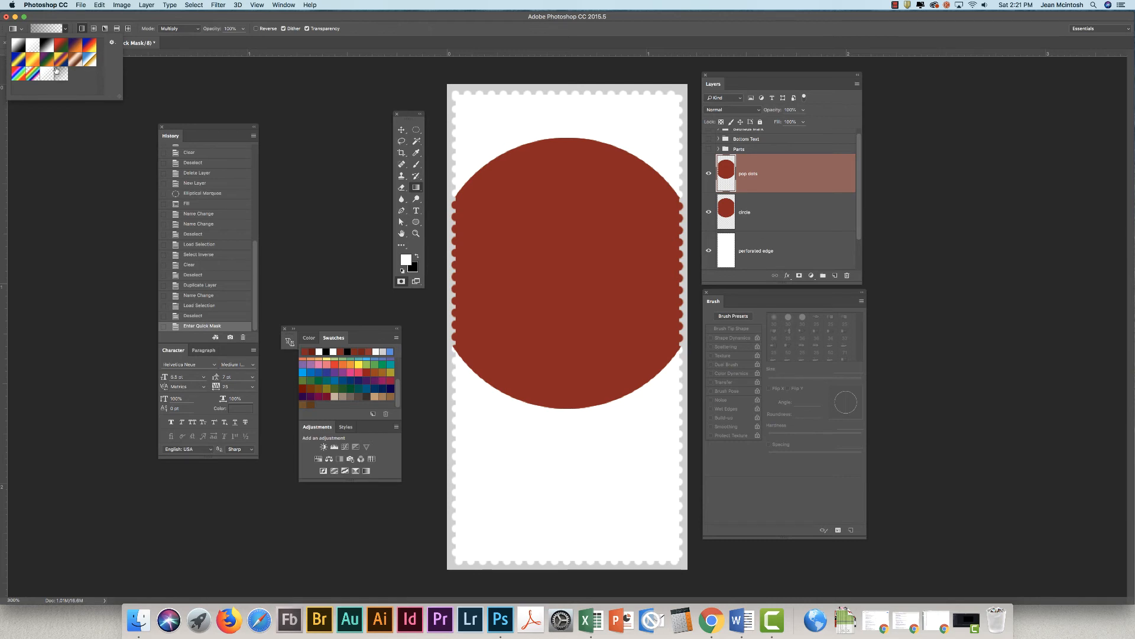
left_click(66, 28)
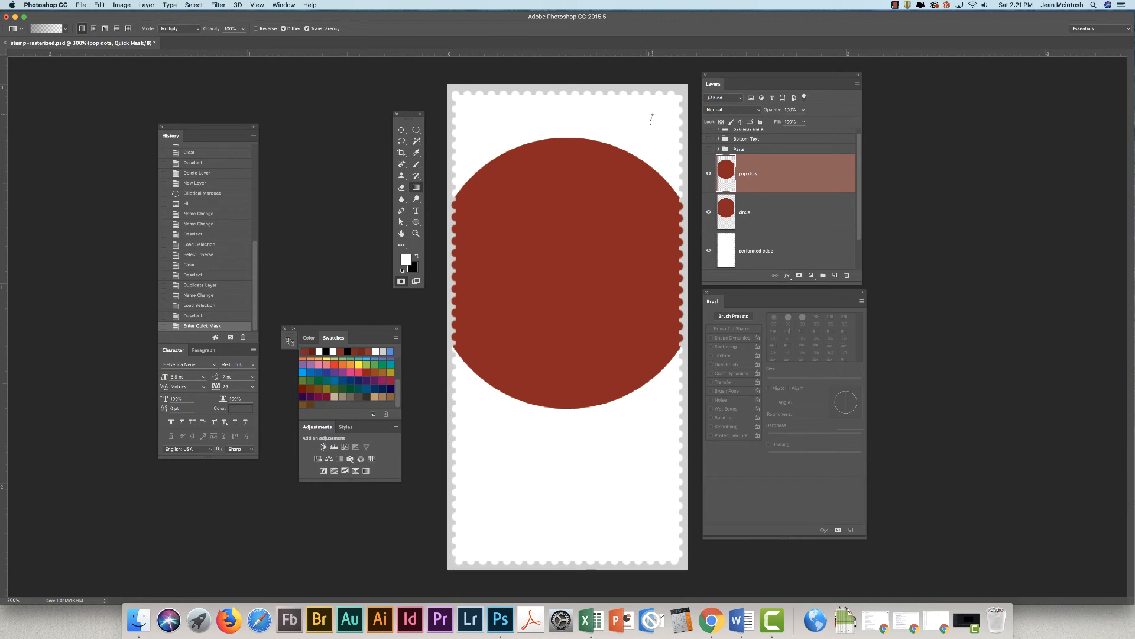
left_click_drag(653, 115, 518, 423)
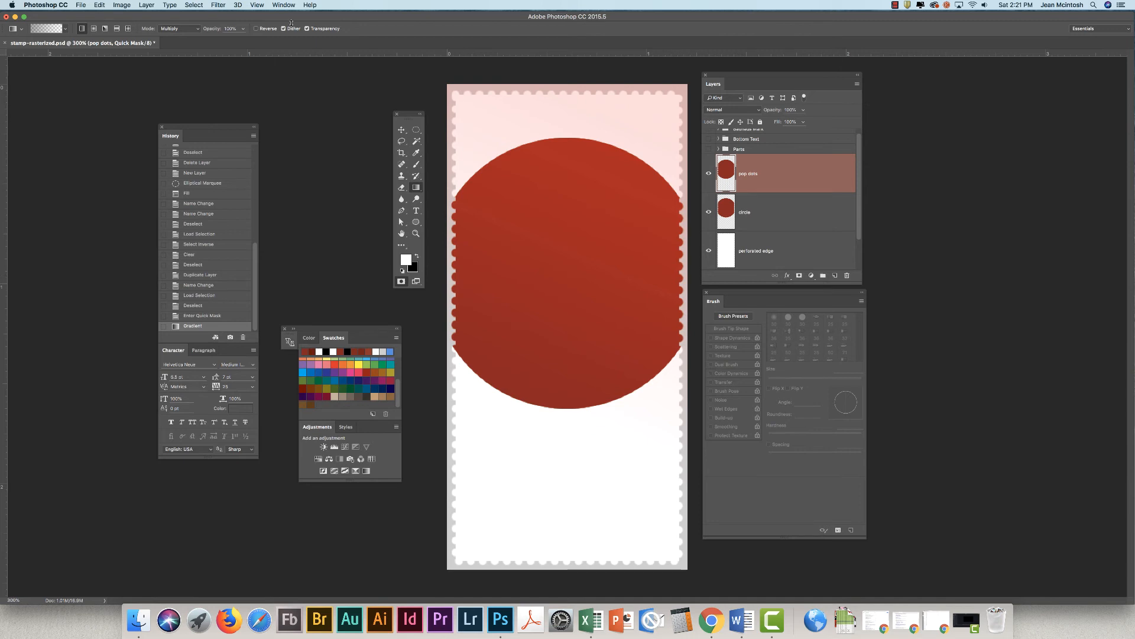
Apply the Halftone Pattern filter from the Sketch group to the quick mask with size 5 and pattern type Dot, fine-tuning the contrast
left_click(219, 5)
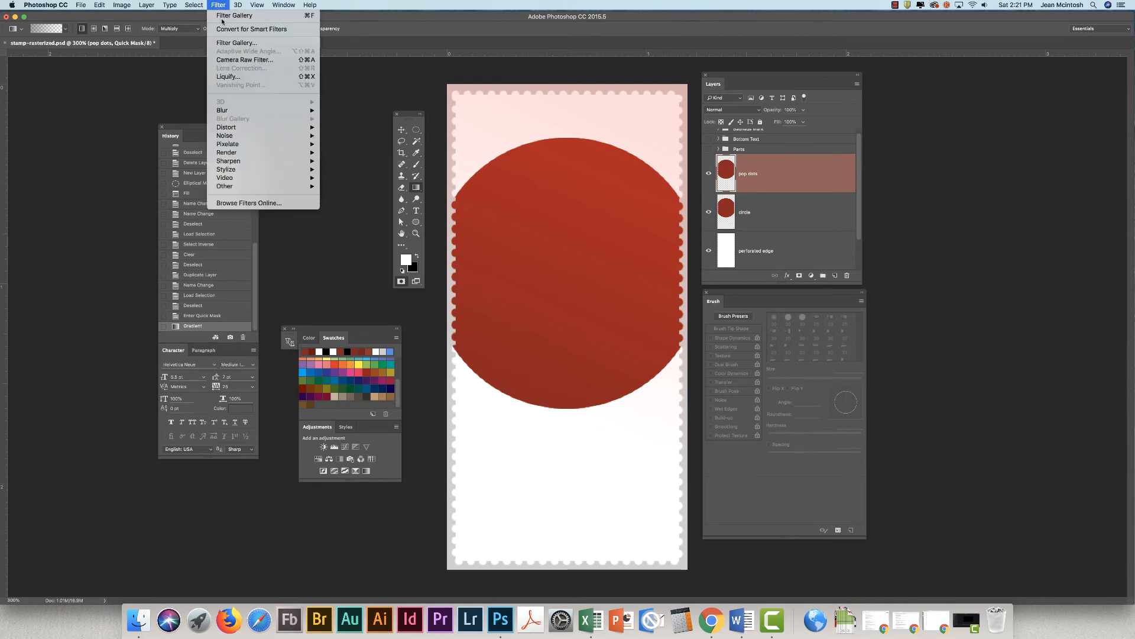
left_click(236, 42)
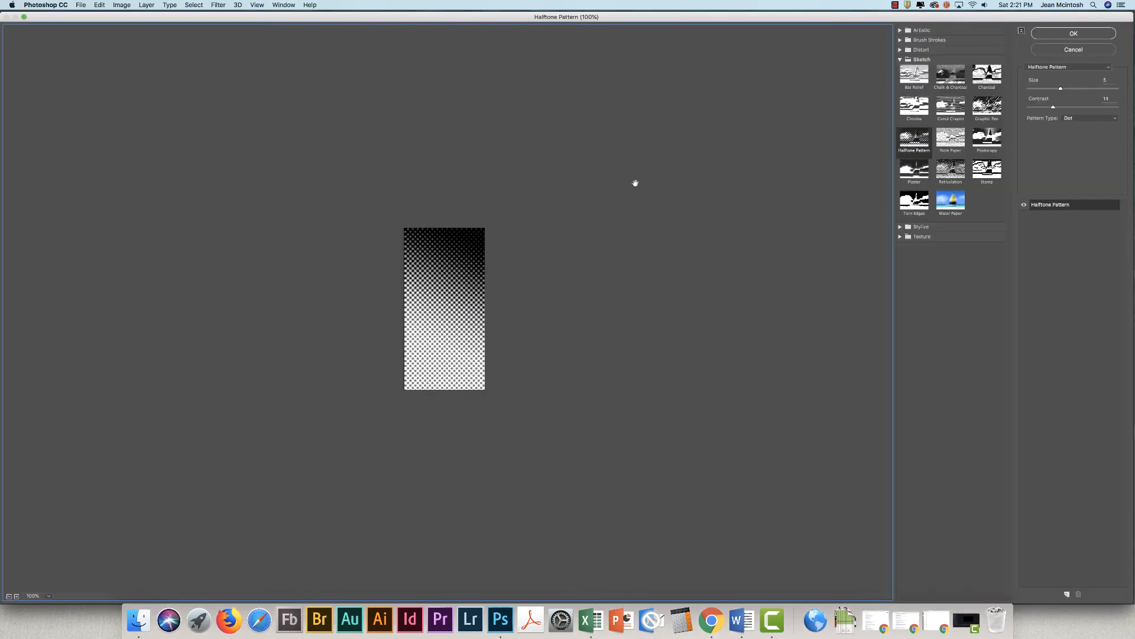
left_click(900, 60)
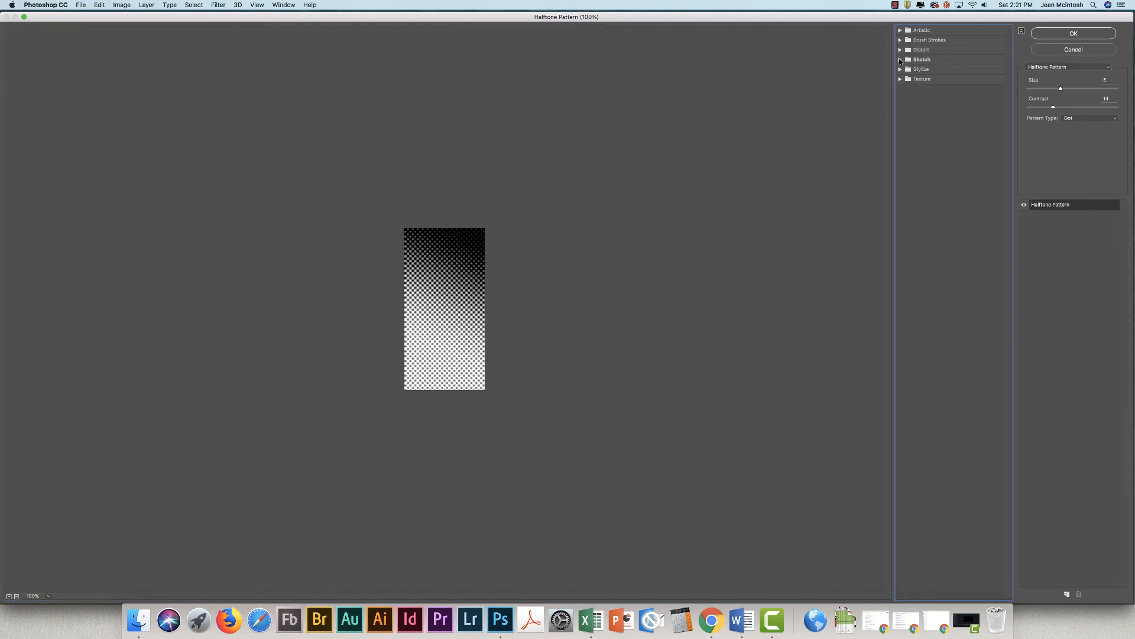
left_click(900, 60)
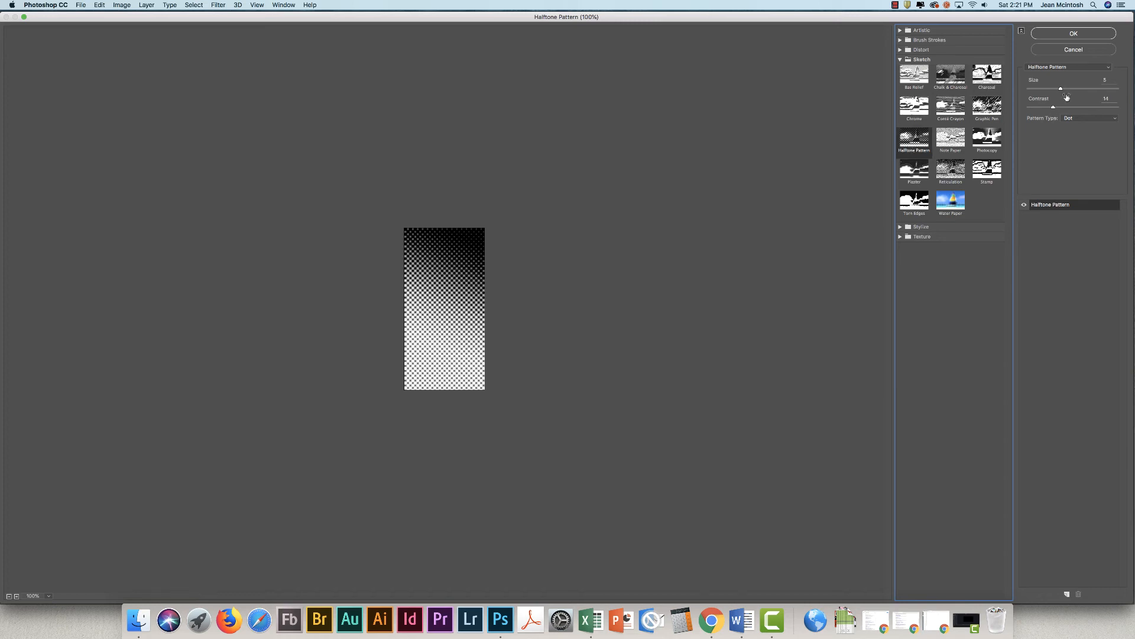
mouse_move(1062, 89)
left_mouse_down()
mouse_move(1051, 88)
mouse_move(1094, 89)
mouse_move(1054, 88)
mouse_move(1068, 108)
mouse_move(1053, 107)
left_mouse_up()
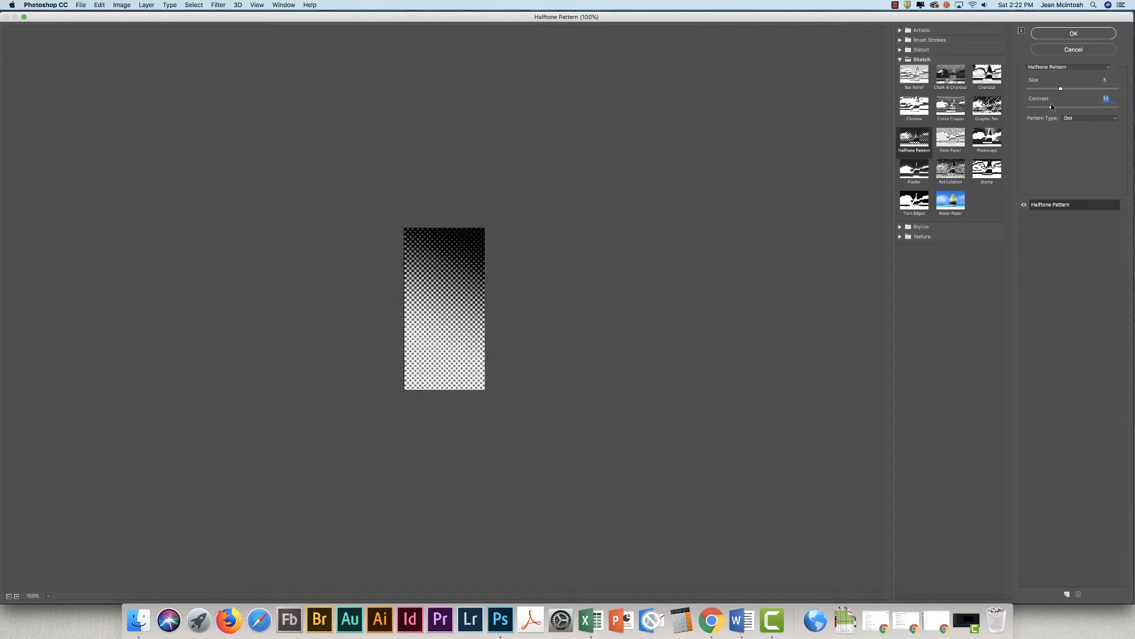
mouse_move(1052, 107)
left_mouse_down()
mouse_move(1065, 107)
mouse_move(1053, 108)
left_mouse_up()
left_click(1065, 34)
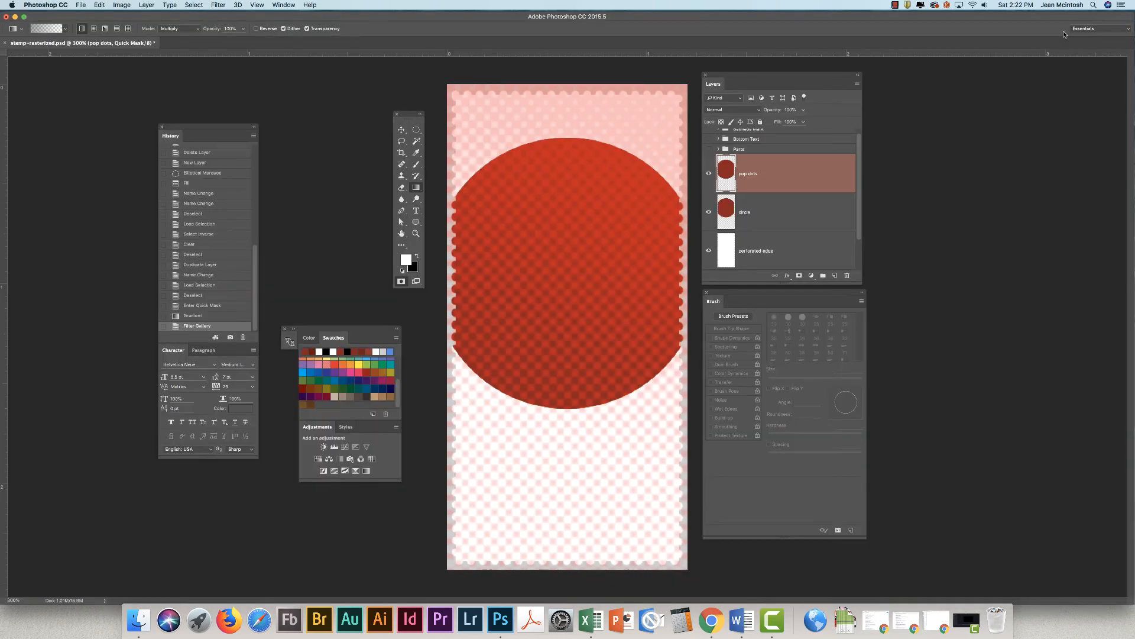
Convert the quick mask to a selection, clear it from the pop dots layer, deselect, and check the dots with the circle layer temporarily hidden
key("q")
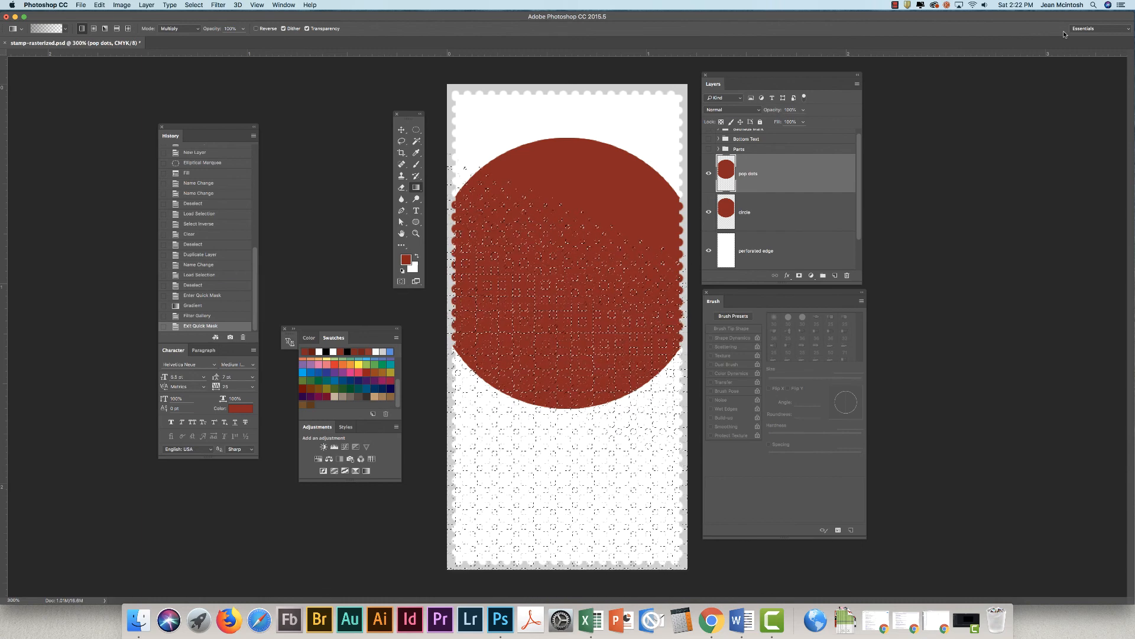
key("Delete")
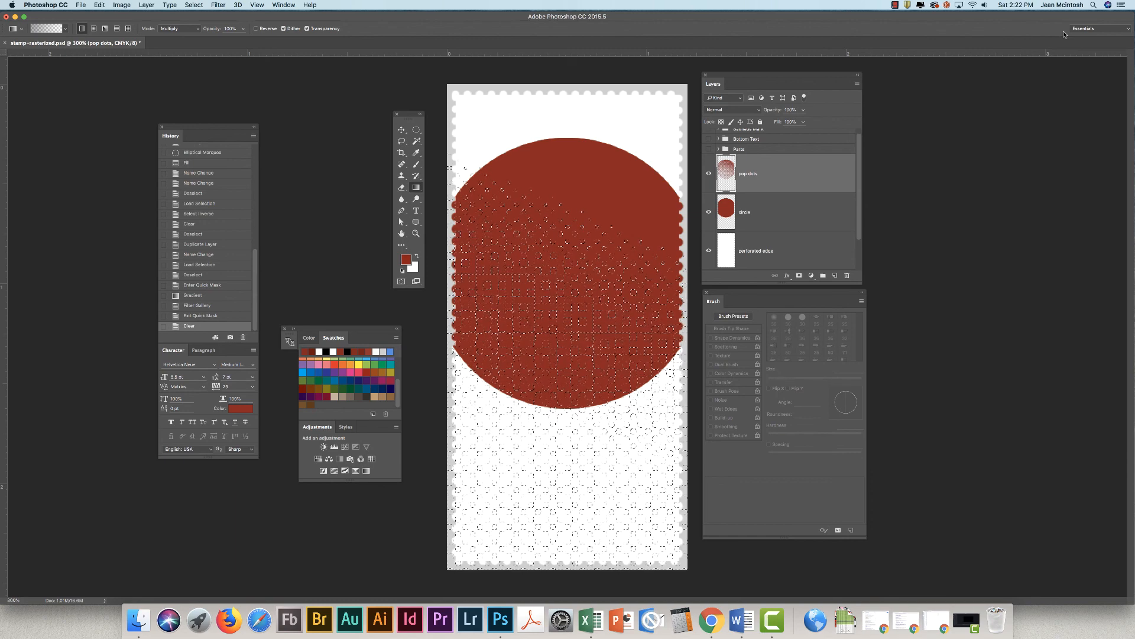
key("super+d")
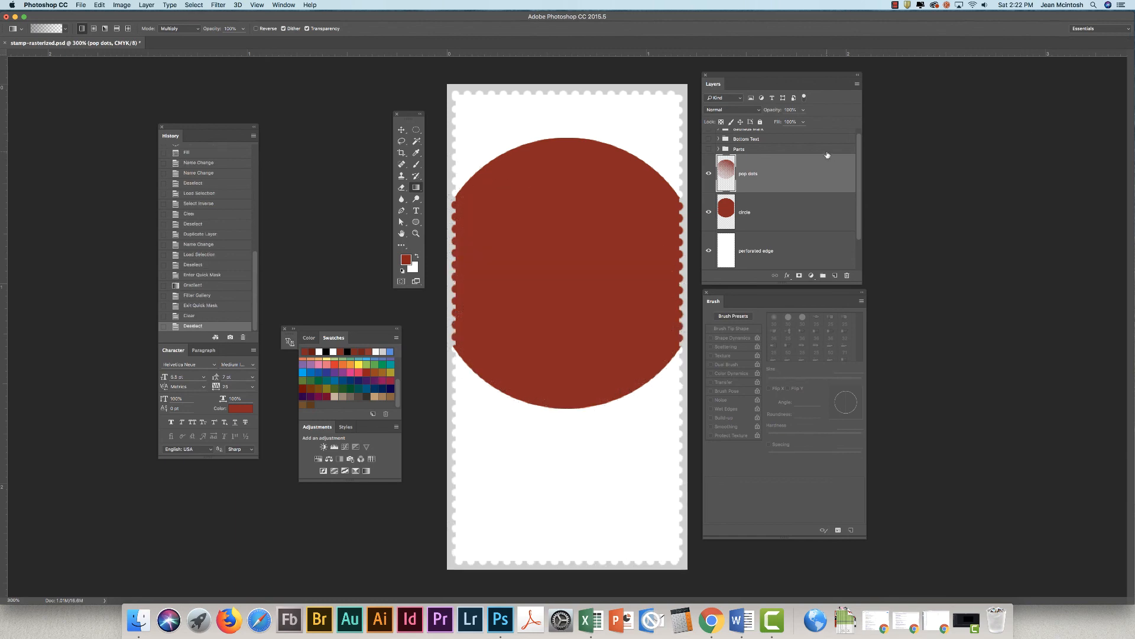
left_click(710, 212)
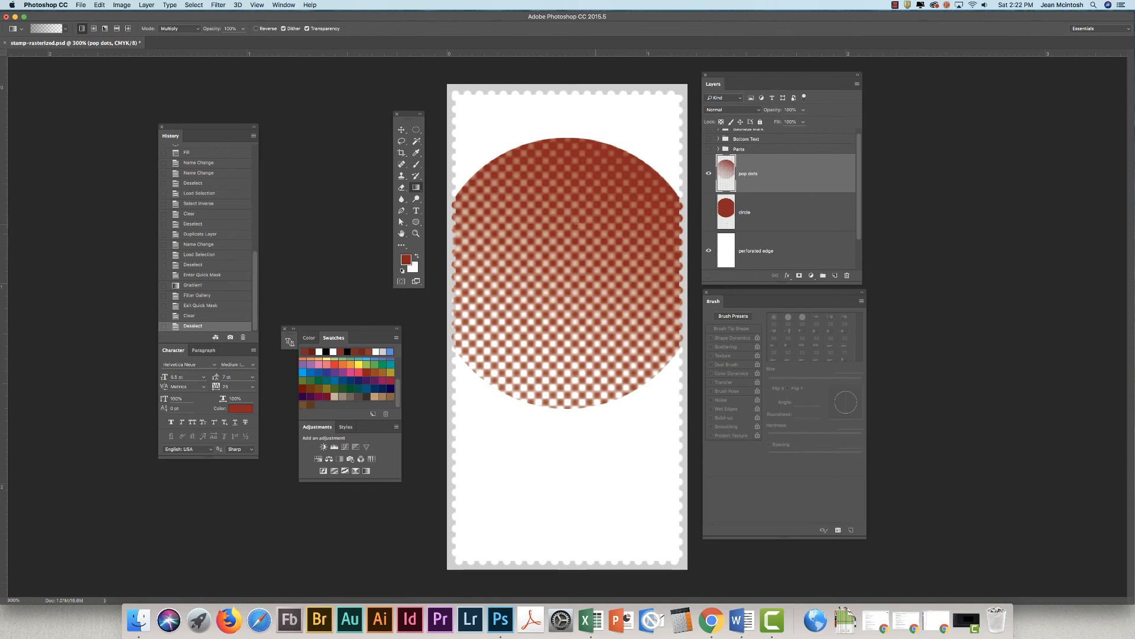
left_click(709, 212)
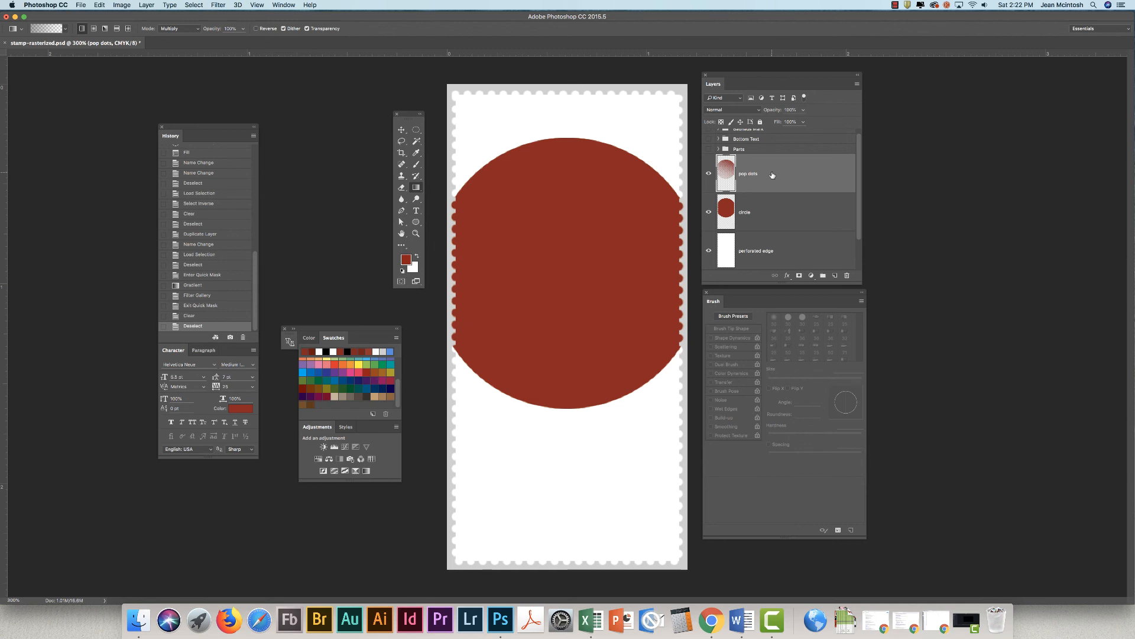
Try the Color Burn blending mode on the pop dots layer
left_click(758, 110)
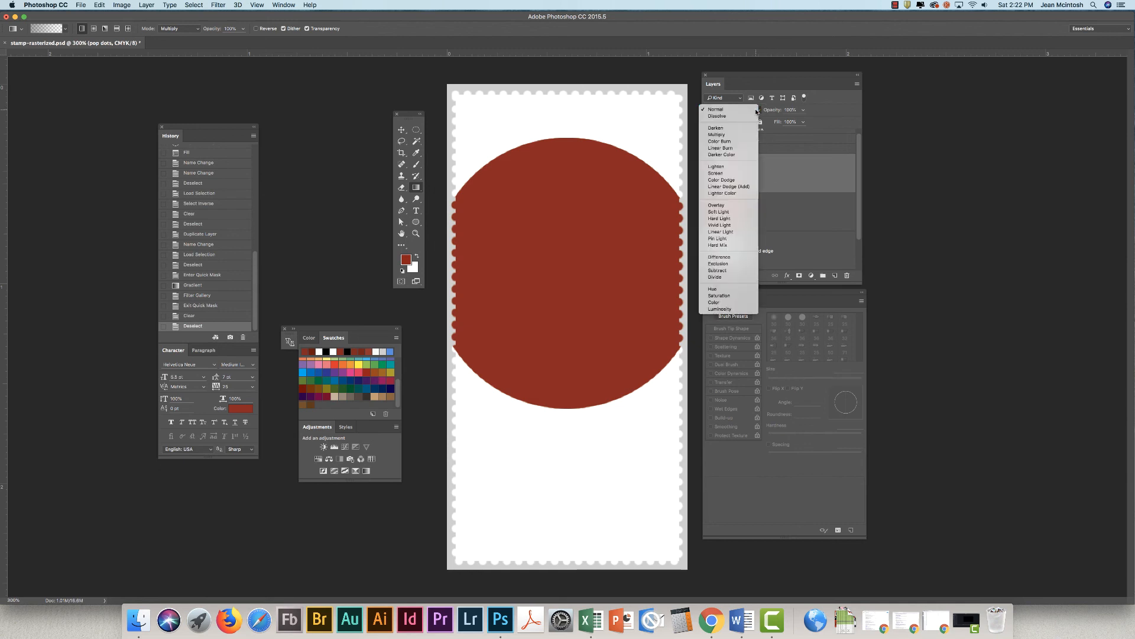
left_click(757, 110)
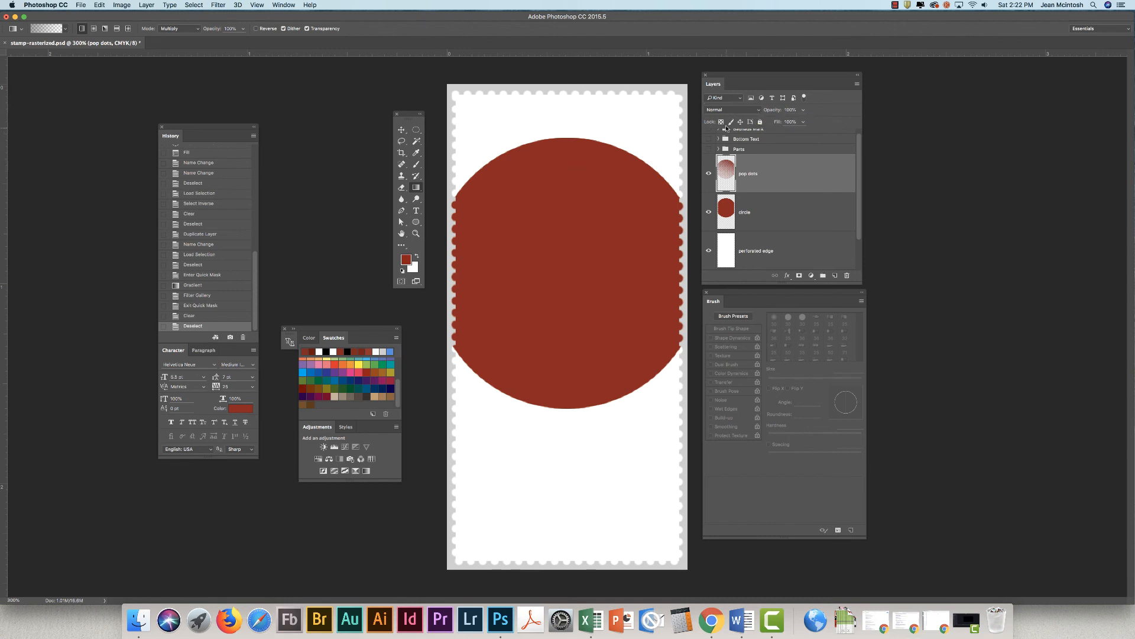
left_click(741, 111)
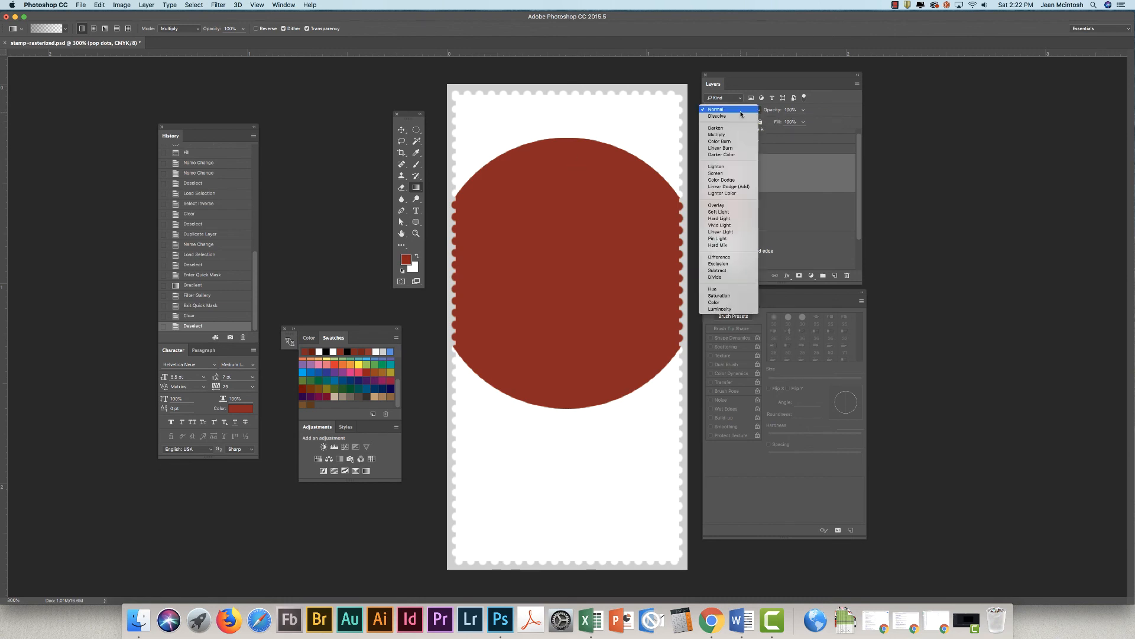
left_click(728, 143)
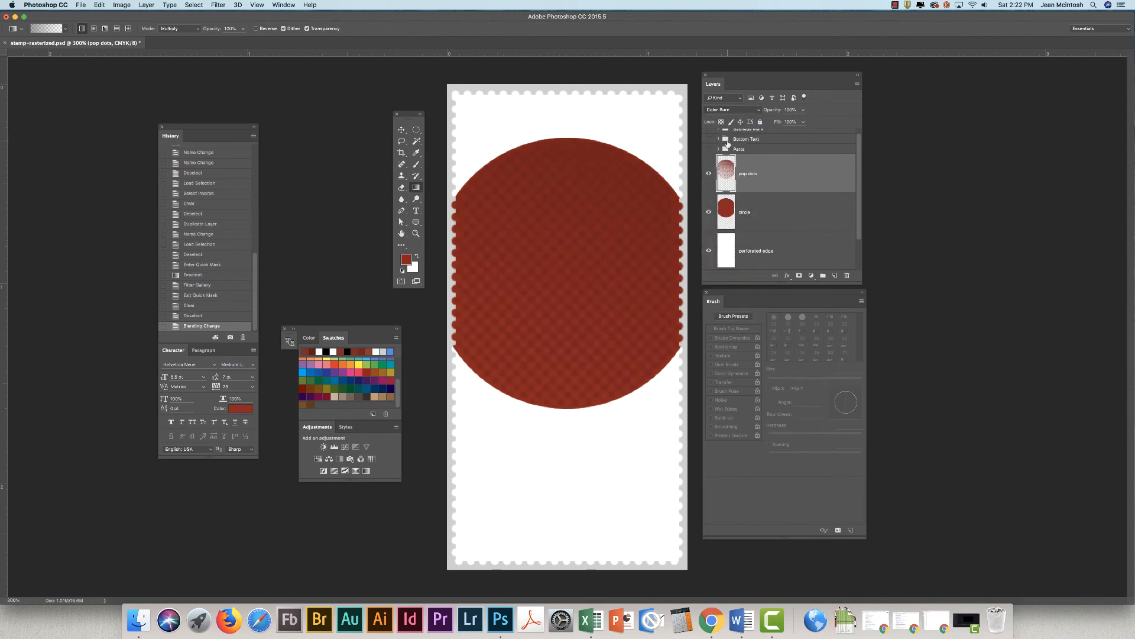
With the Move tool active, cycle the pop dots layer through the blending modes and settle on Screen
left_click(401, 131)
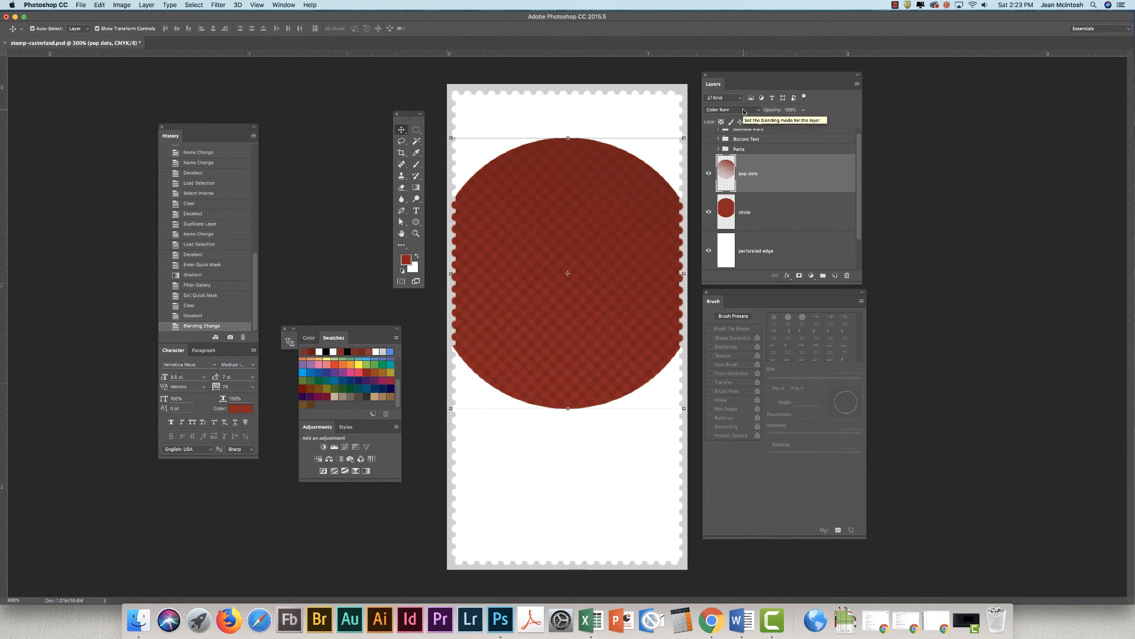
key("shift+plus")
key("shift+plus")
key("shift+plus")
key("shift+plus")
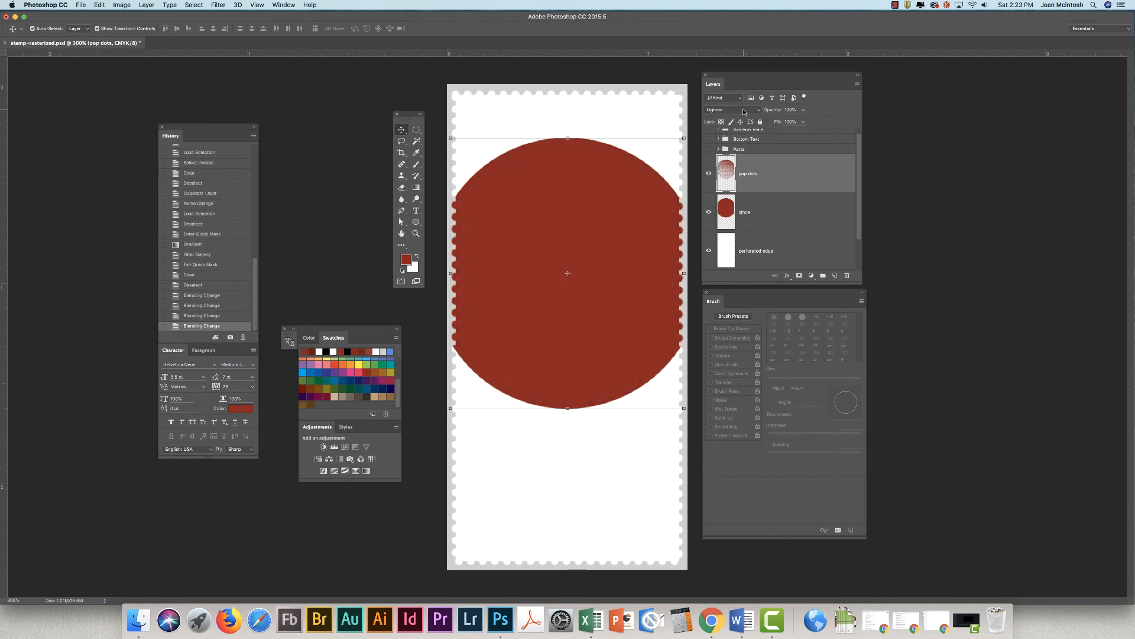
key("shift+plus")
key("shift+plus")
key("shift+plus")
key("shift+plus")
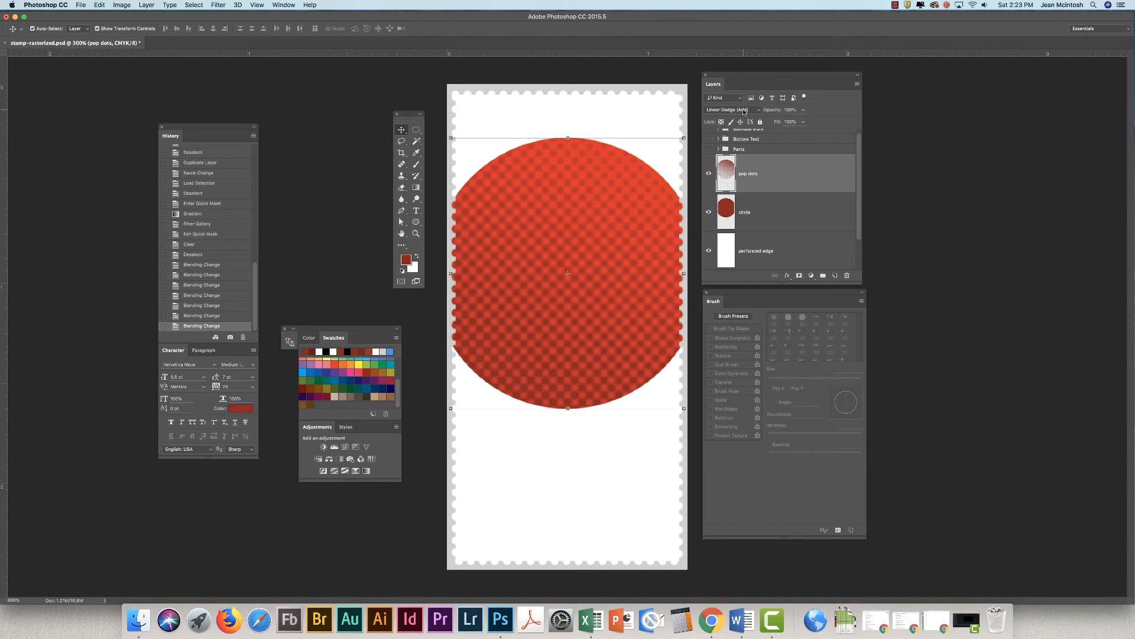
key("shift+plus")
key("shift+plus")
key("shift+plus")
key("shift+plus")
key("shift+plus")
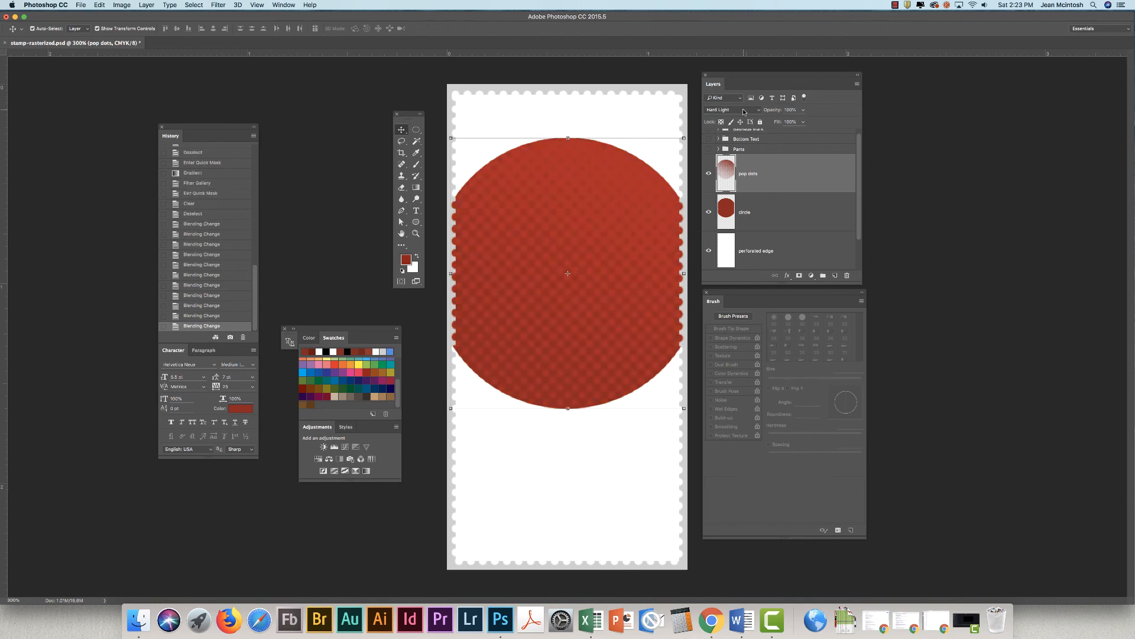
key("shift+plus")
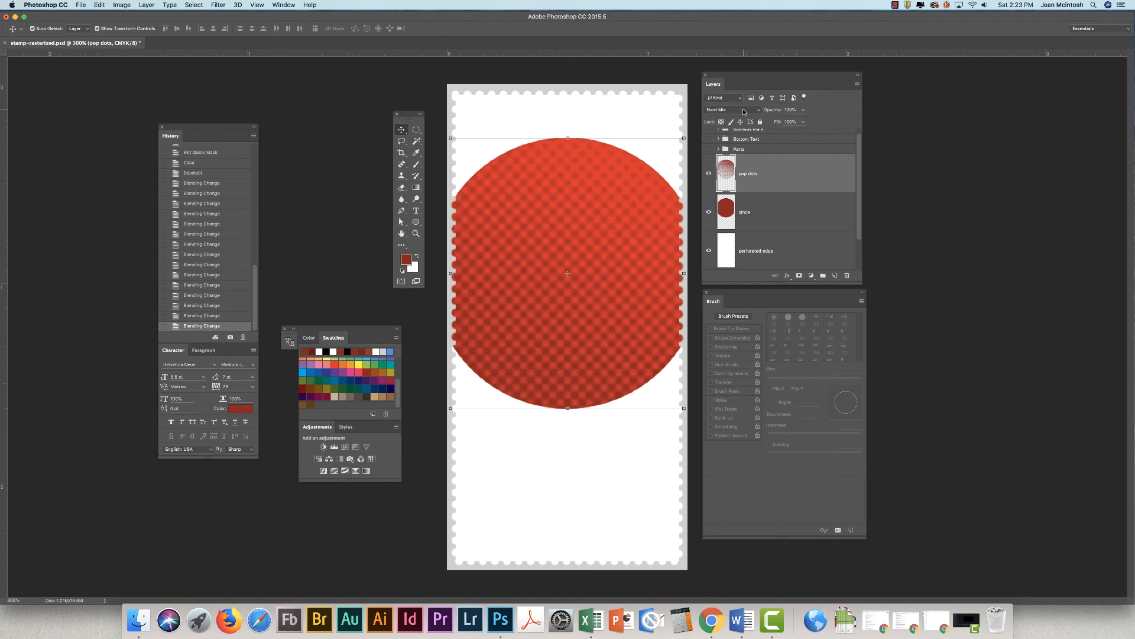
key("shift+plus")
key("shift+plus")
key("shift+plus")
key("shift+plus")
key("shift+plus")
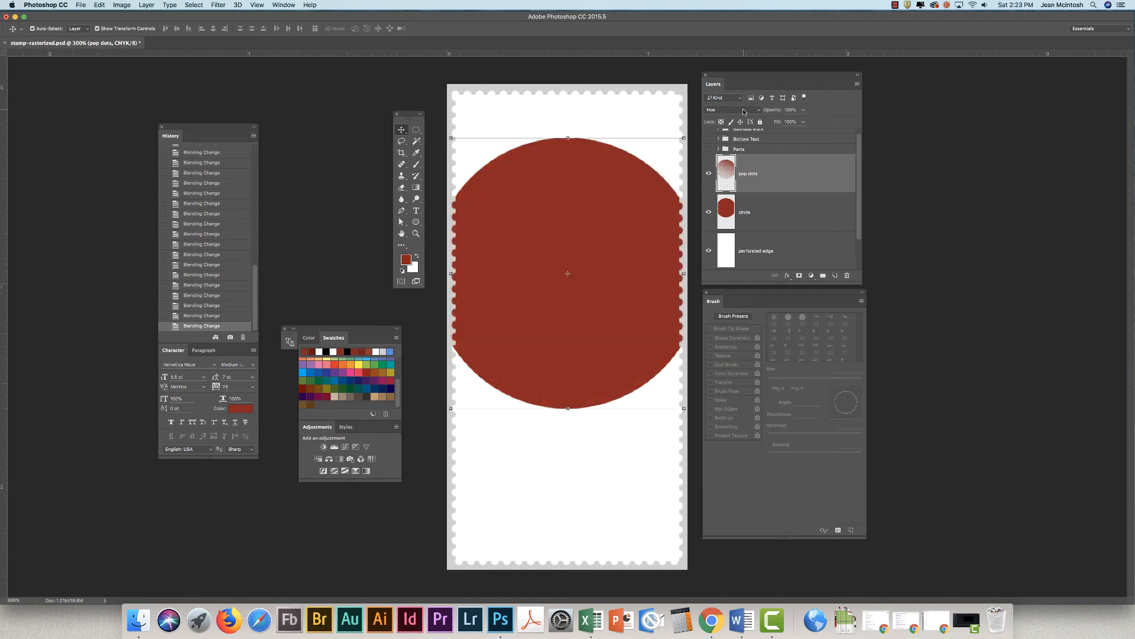
key("shift+plus")
key("shift+plus")
key("shift+plus")
key("shift+plus")
key("shift+plus")
key("shift+plus")
key("shift+plus")
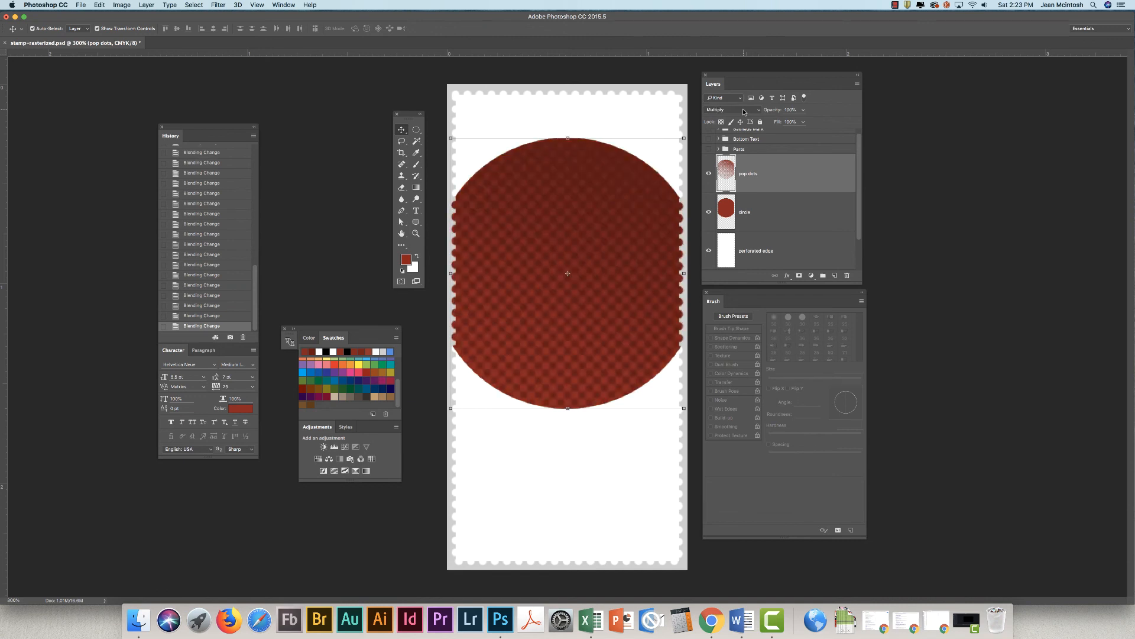
key("shift+plus")
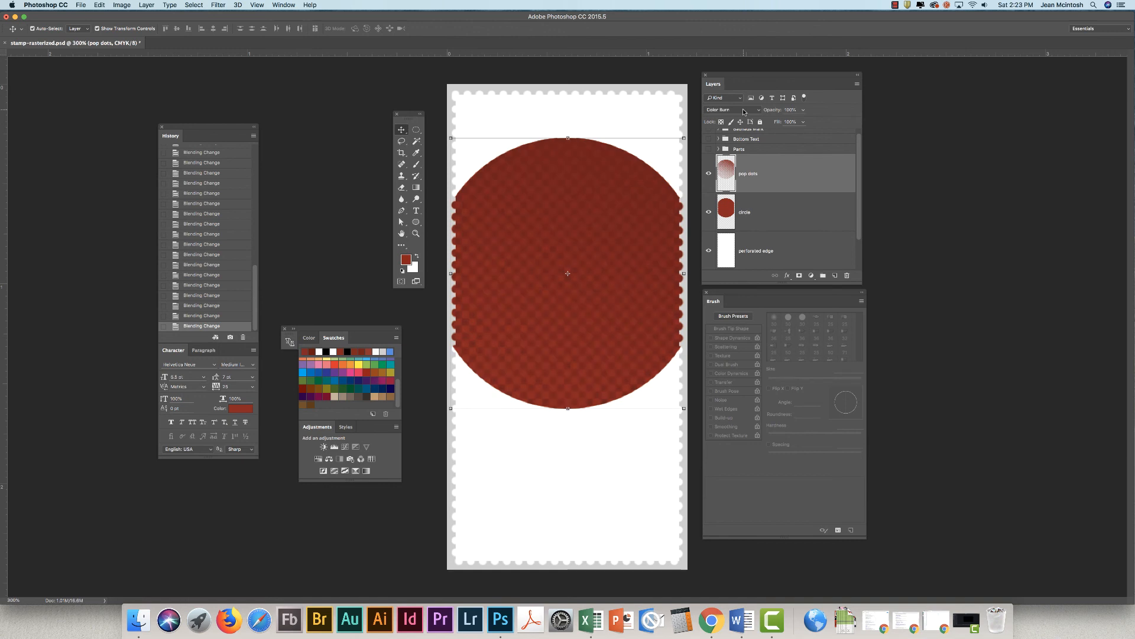
key("shift+plus")
key("shift+plus")
key("shift+plus")
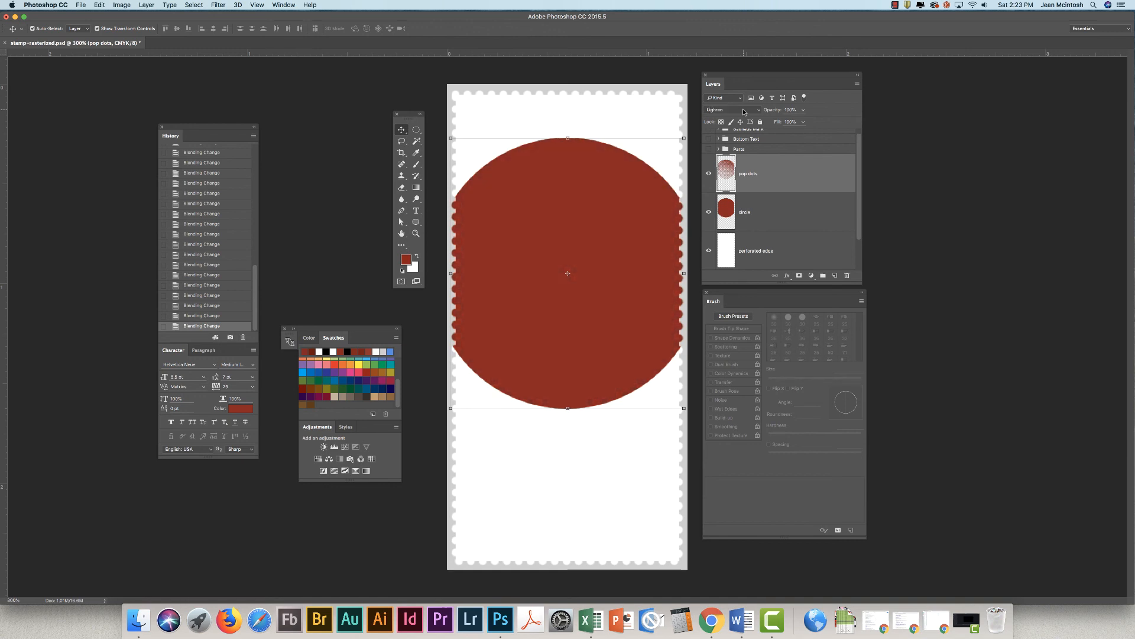
key("shift+plus")
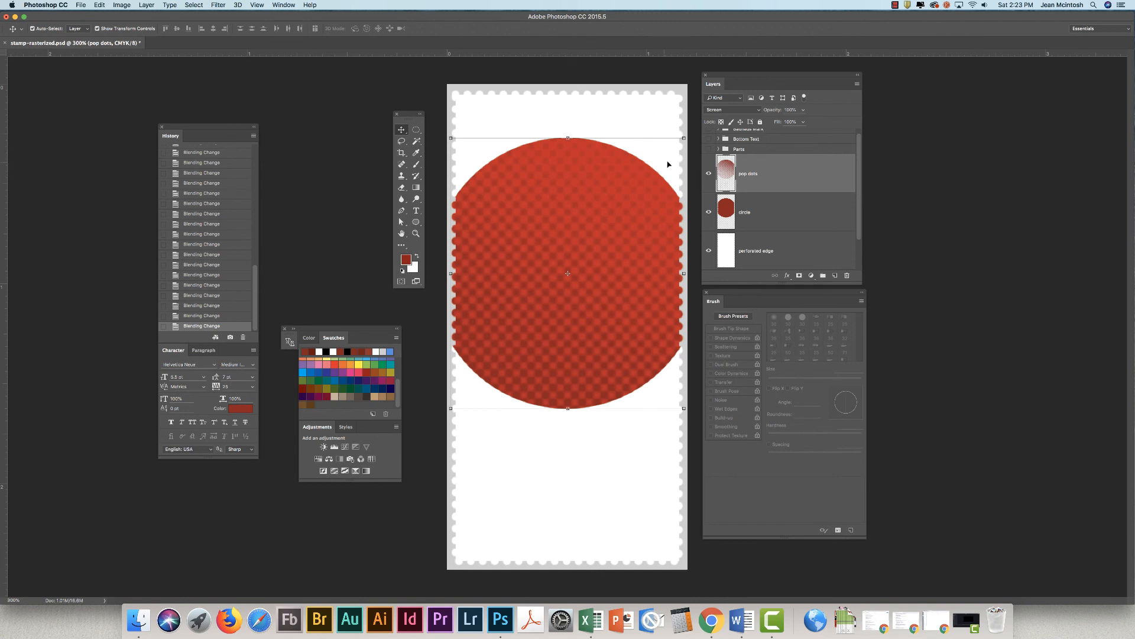
Try adjusting the pop dots layer's opacity, ending at 100%
left_click(803, 110)
mouse_move(802, 122)
left_mouse_down()
mouse_move(765, 123)
mouse_move(802, 121)
left_mouse_up()
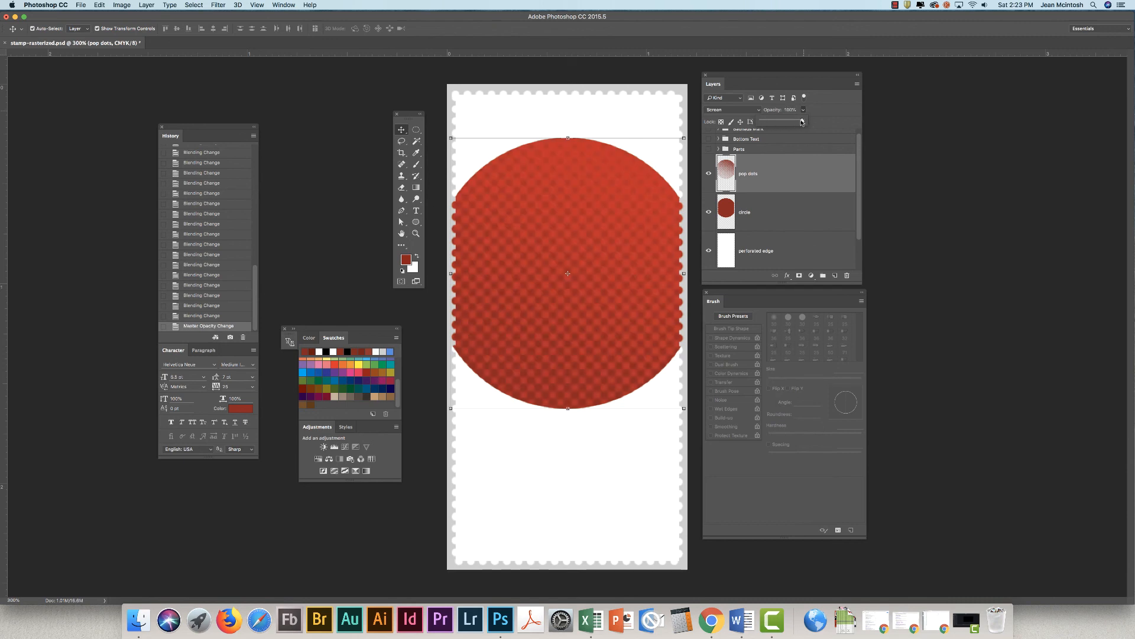